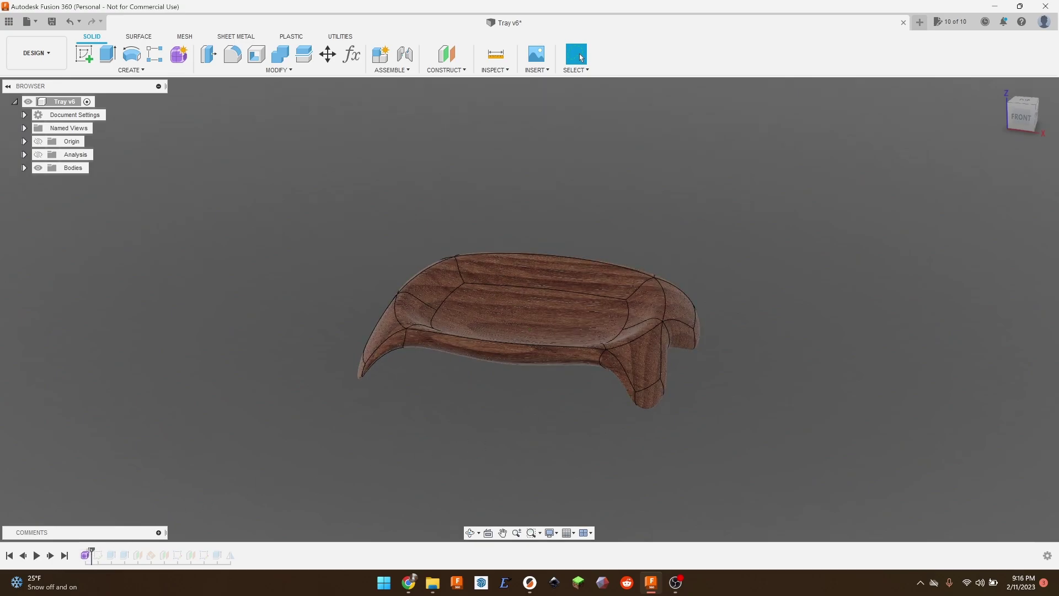
Roll the design history forward past the two extrusions that form the stock block around the tray, and view the model from the front
drag(91, 554, 131, 554)
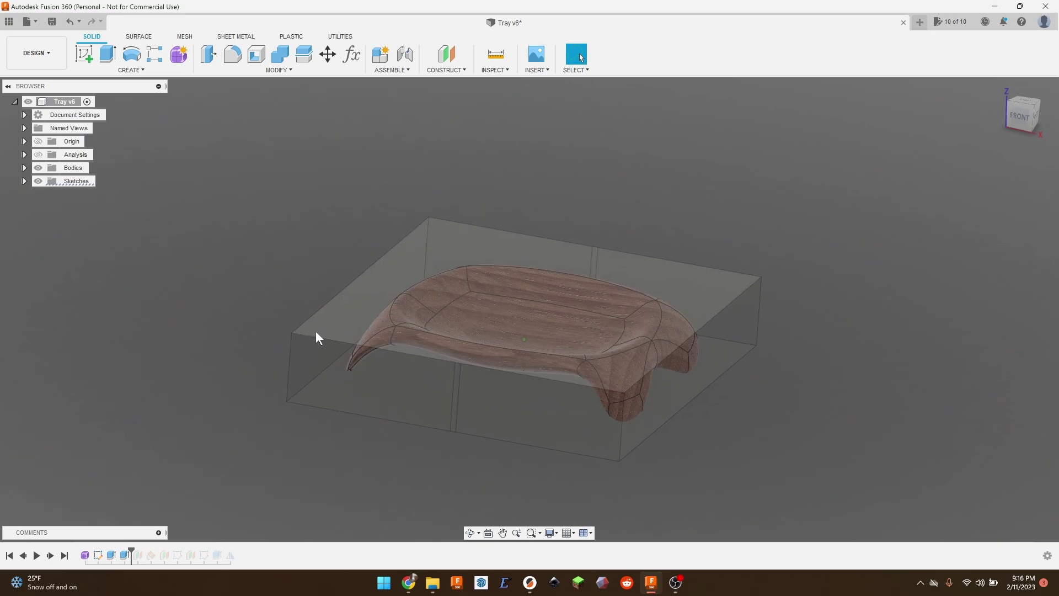
shift+middle_drag(444, 230, 767, 255)
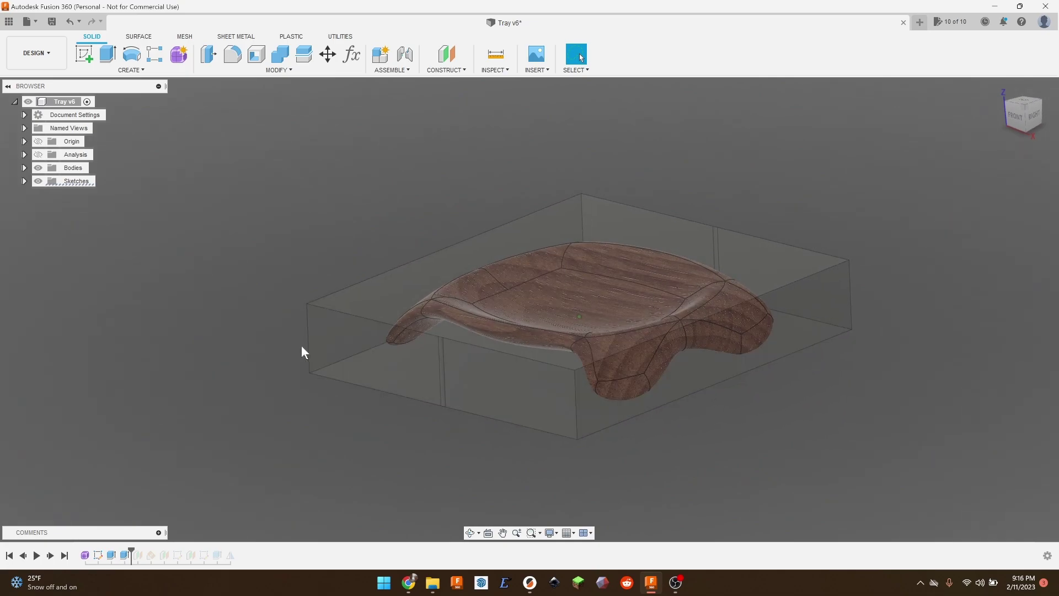
shift+middle_drag(302, 345, 982, 114)
click(1016, 117)
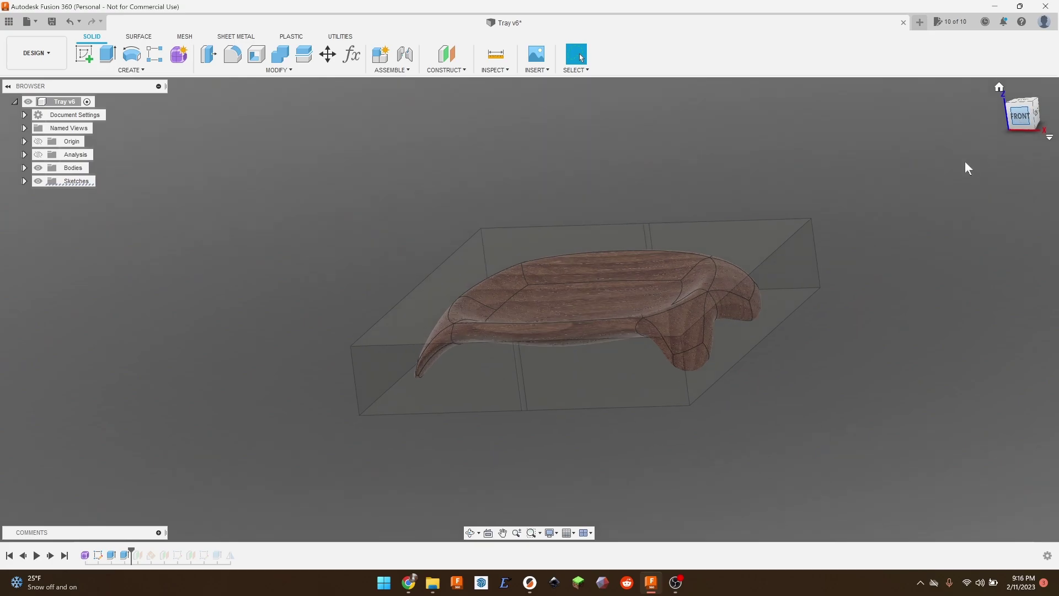
scroll(602, 323, up, 1)
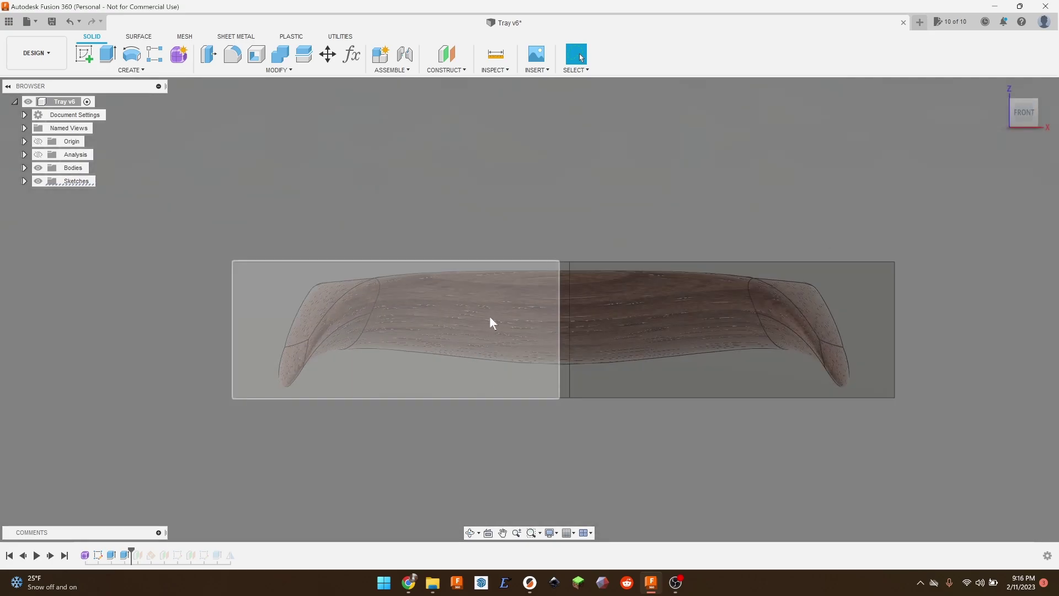
shift+middle_drag(939, 349, 911, 353)
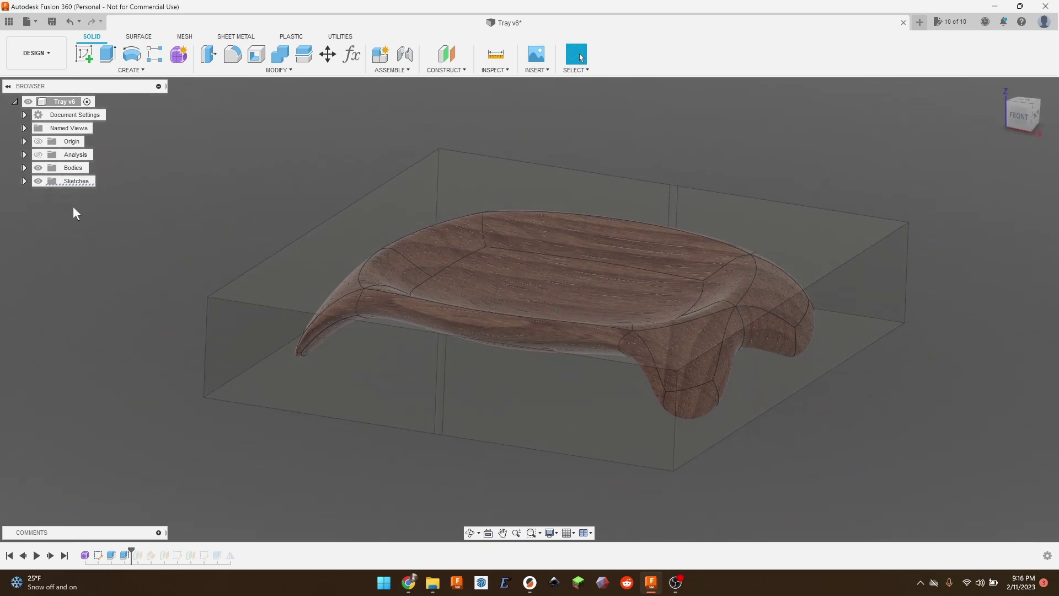
Expand the model's bodies and make the Pin1 and Pin2 bodies visible inside the stock
click(24, 168)
click(48, 208)
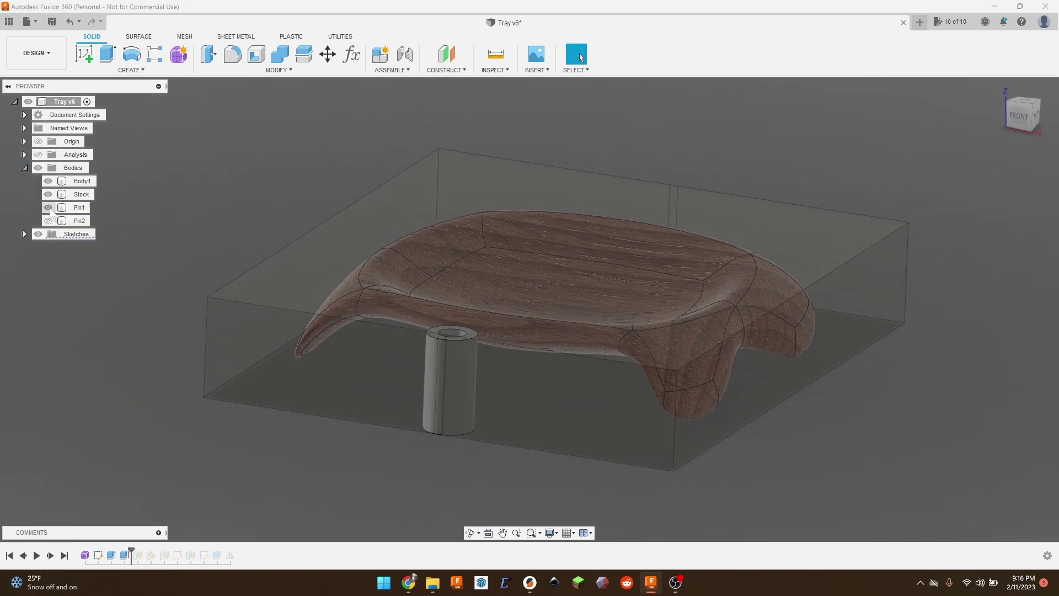
click(48, 221)
shift+middle_drag(180, 366, 253, 378)
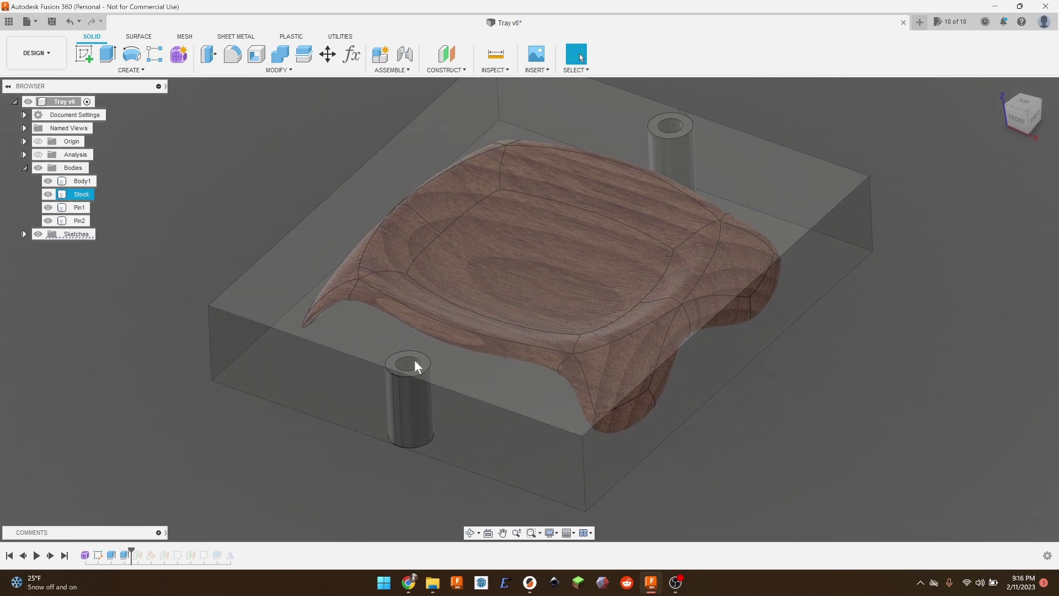
click(189, 252)
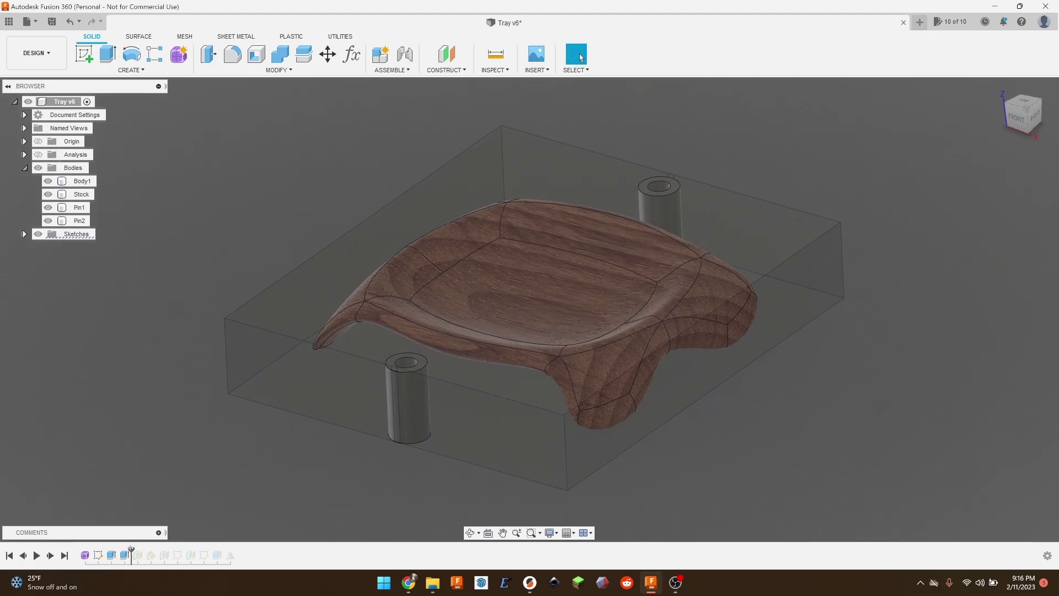
Roll the design history forward to its end to include the holding tabs and the outline sketch, and inspect them around the tray
drag(131, 551, 158, 552)
drag(250, 544, 289, 532)
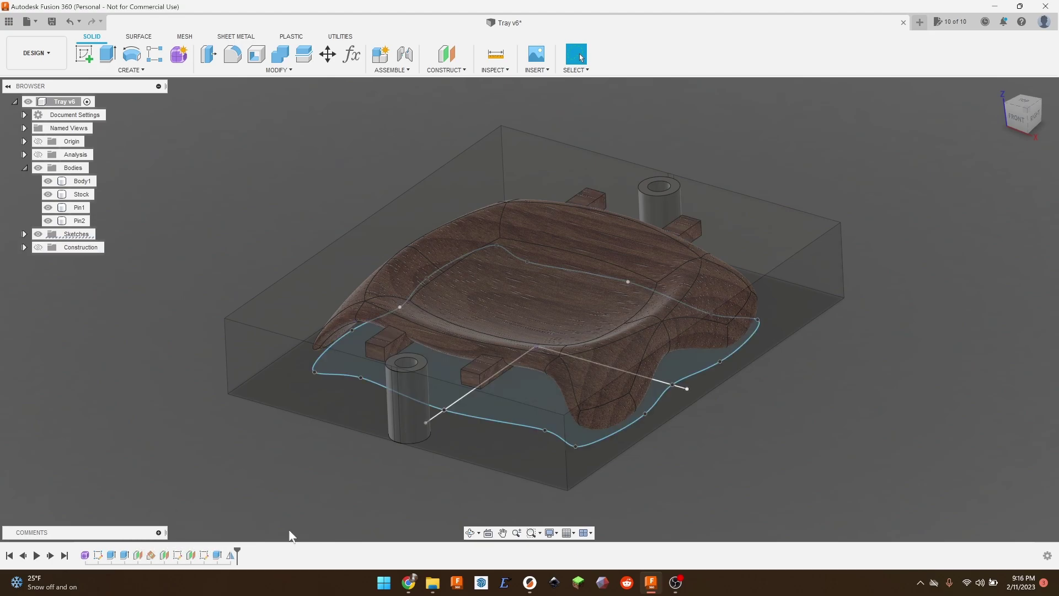
mouse_move(712, 459)
shift+middle_down()
mouse_move(539, 416)
mouse_move(531, 373)
mouse_move(552, 351)
shift+middle_up()
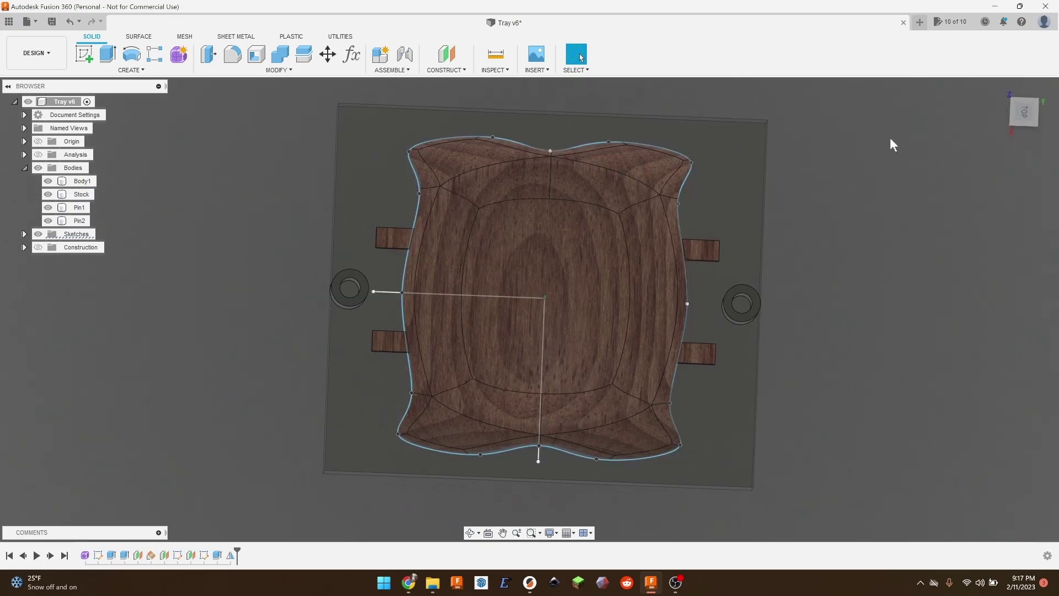
click(1025, 112)
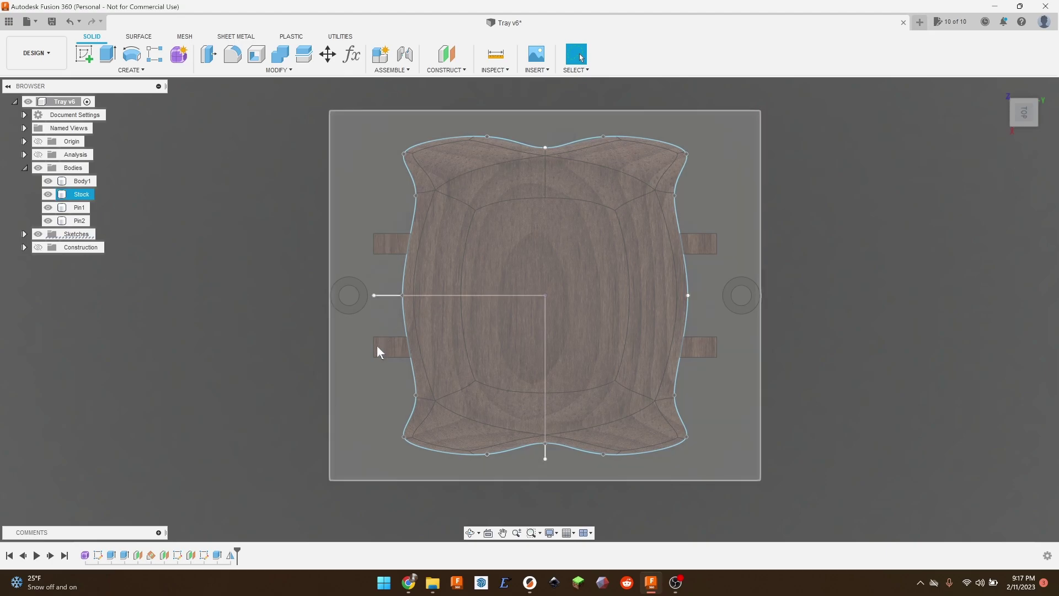
shift+middle_drag(384, 374, 485, 348)
scroll(484, 347, up, 3)
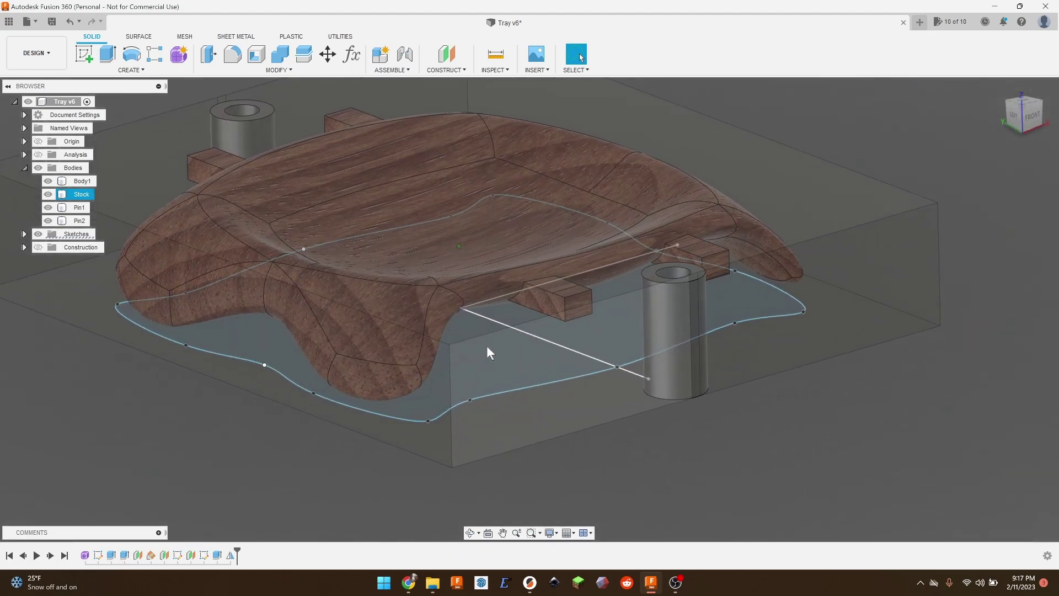
scroll(486, 345, up, 3)
key(Escape)
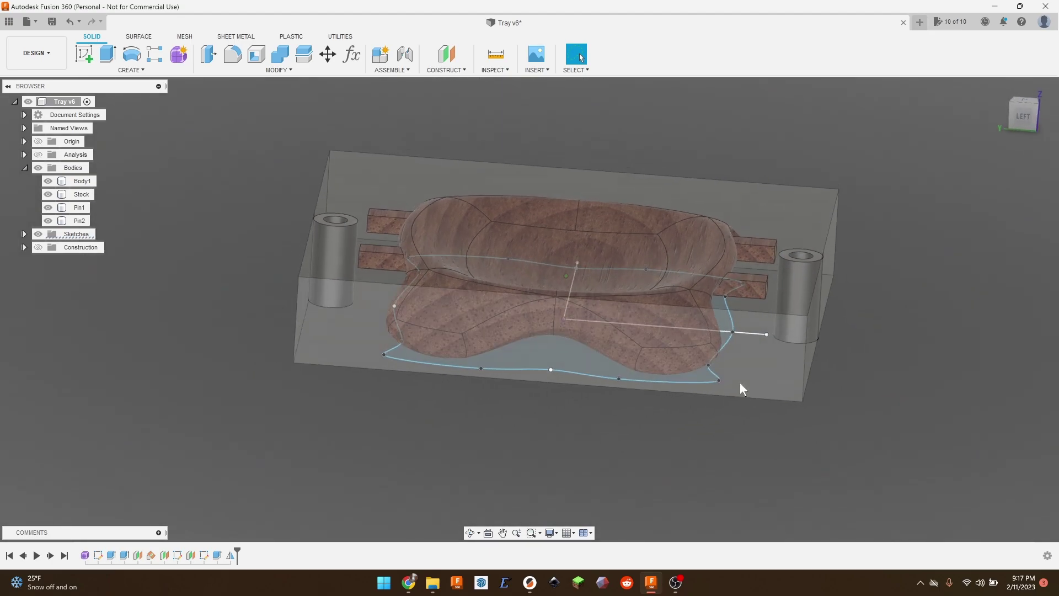
shift+middle_drag(740, 382, 833, 259)
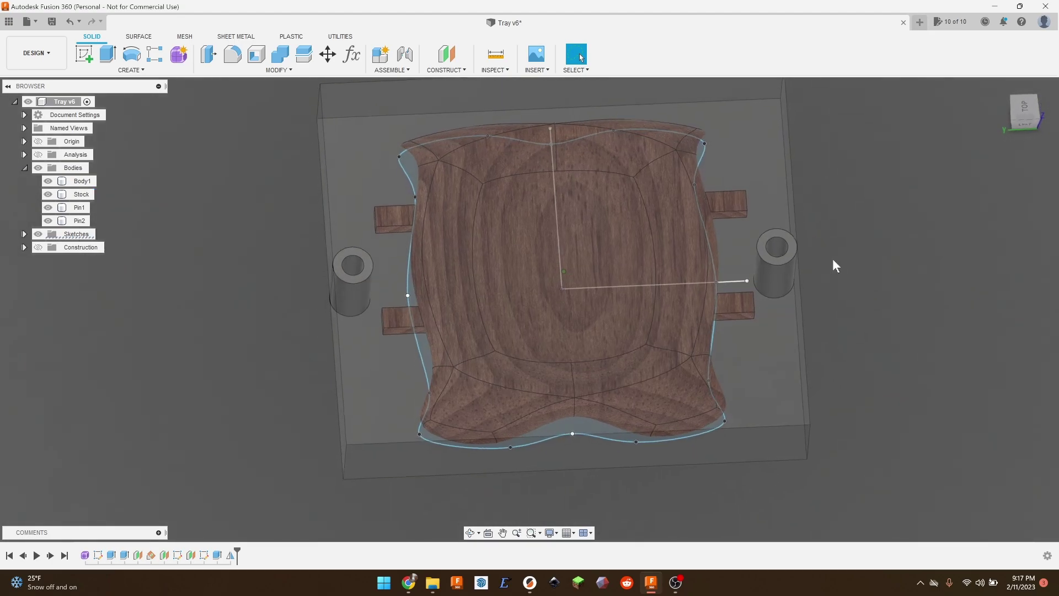
Examine from the top how closely the outline sketch follows the tray's edges and corners
click(1025, 107)
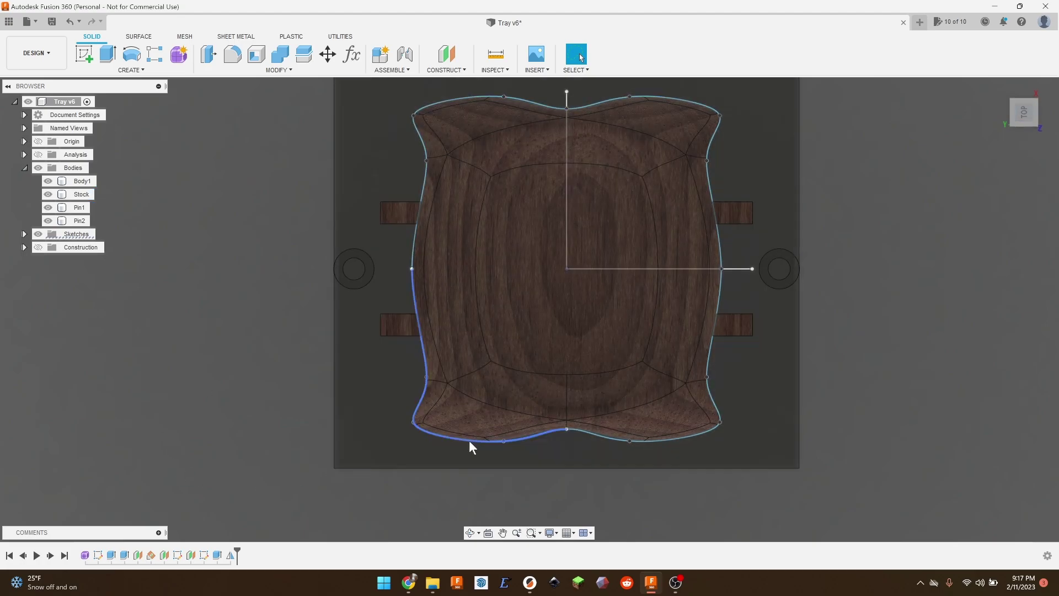
scroll(673, 428, up, 3)
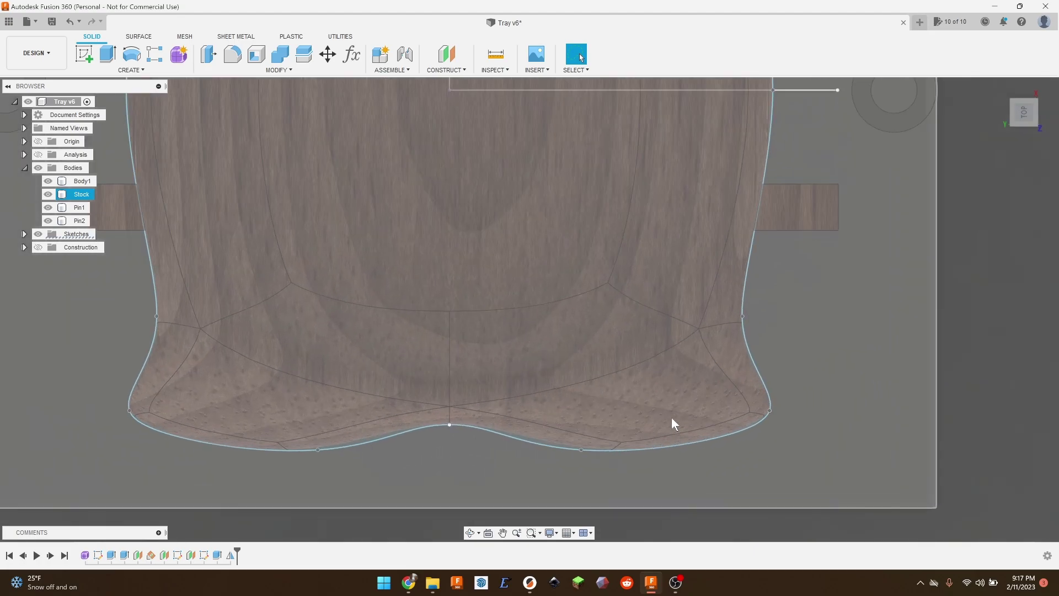
scroll(624, 206, down, 5)
scroll(639, 106, up, 2)
scroll(629, 197, down, 2)
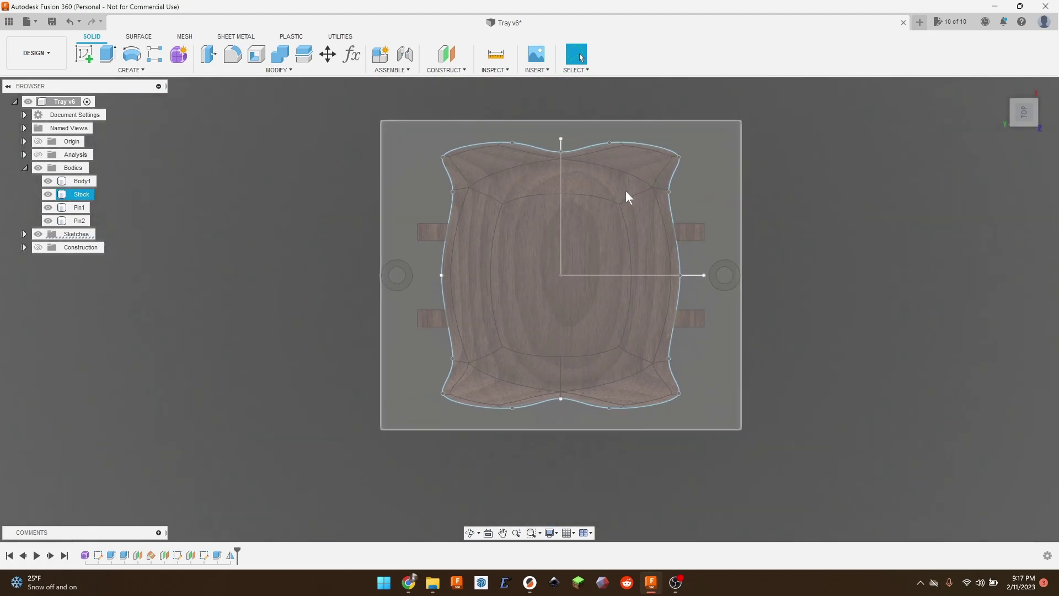
scroll(619, 142, up, 3)
scroll(525, 153, down, 1)
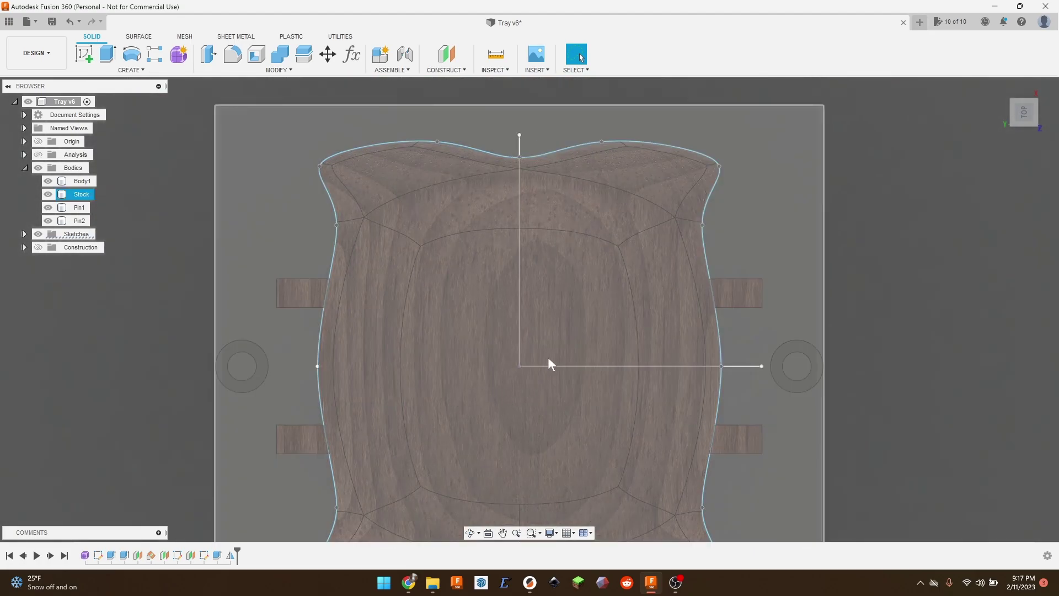
scroll(716, 213, up, 6)
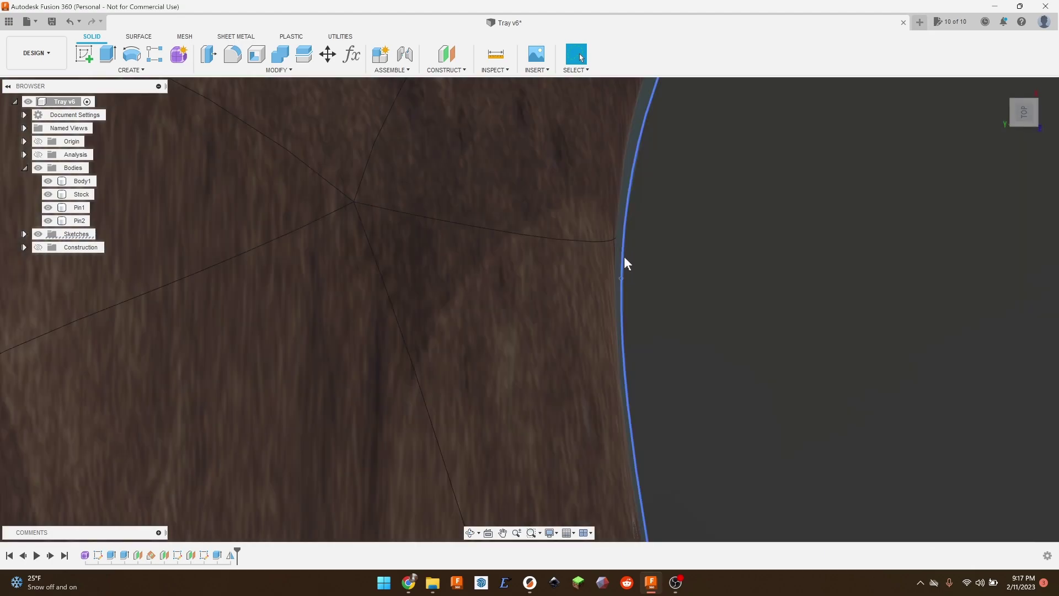
scroll(634, 248, down, 4)
scroll(646, 193, down, 2)
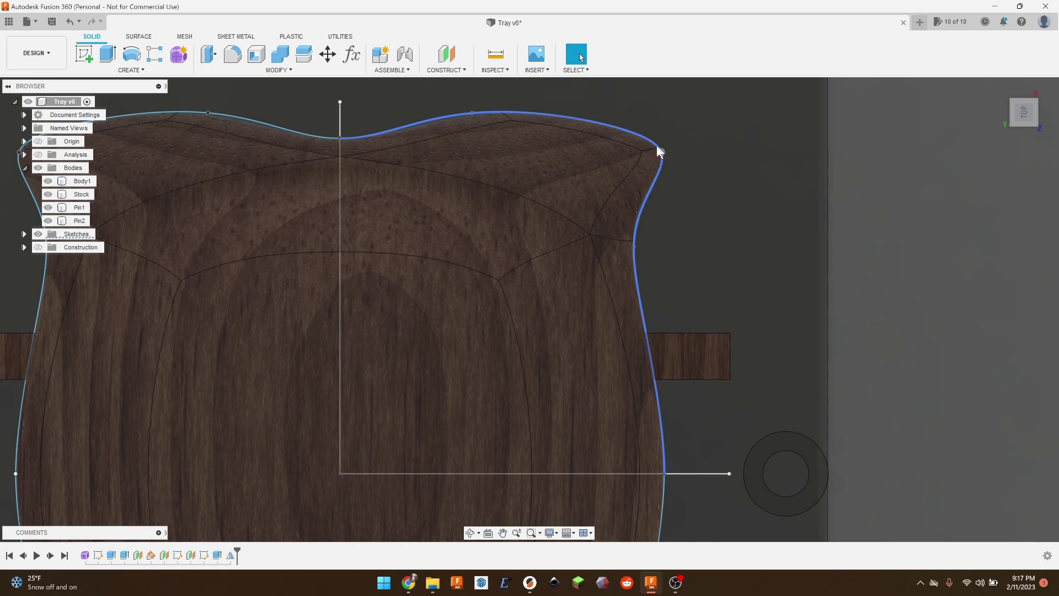
click(407, 158)
scroll(486, 227, down, 5)
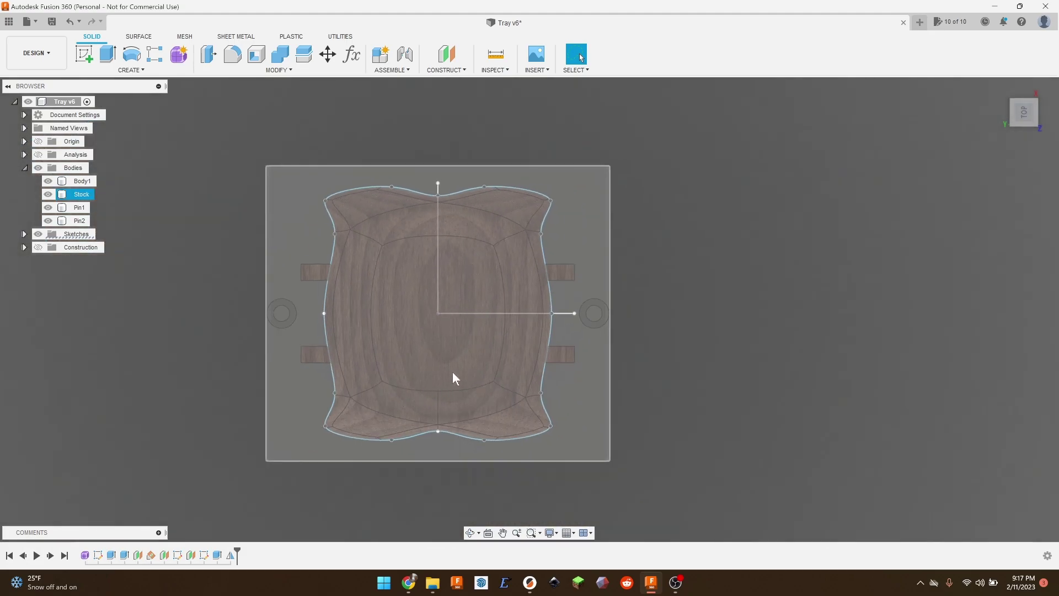
Examine from an angle where the outline sketch lies beneath the tray relative to the tabs, pins and stock
shift+middle_drag(681, 340, 682, 341)
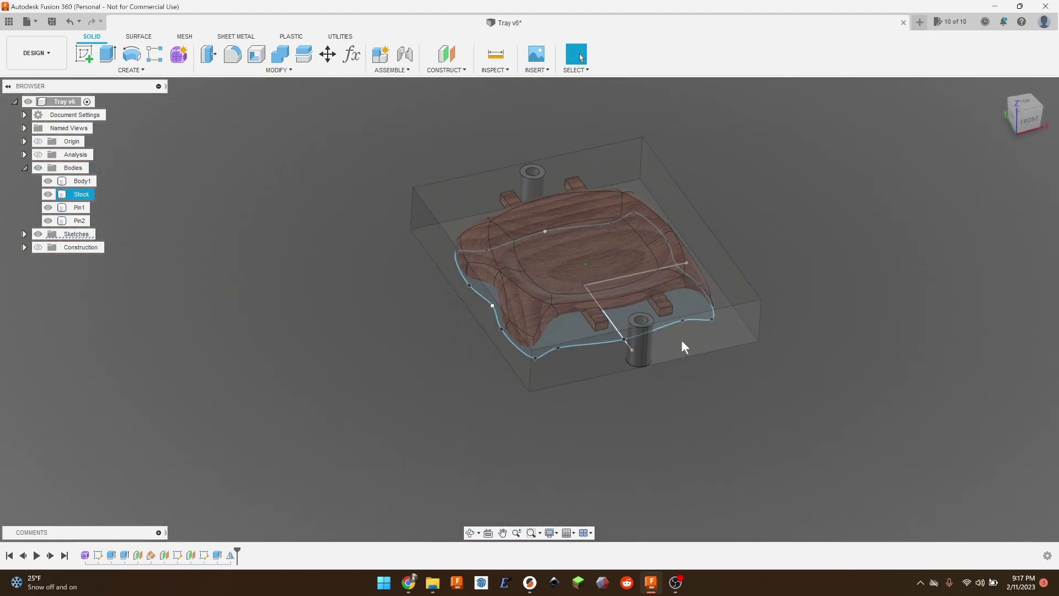
scroll(681, 340, up, 4)
click(577, 385)
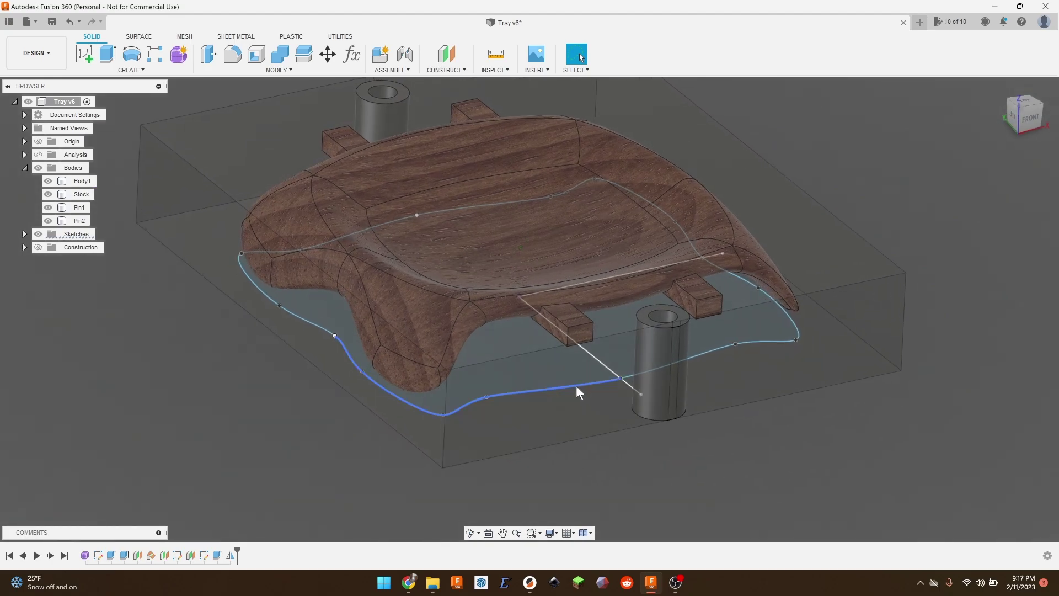
click(264, 410)
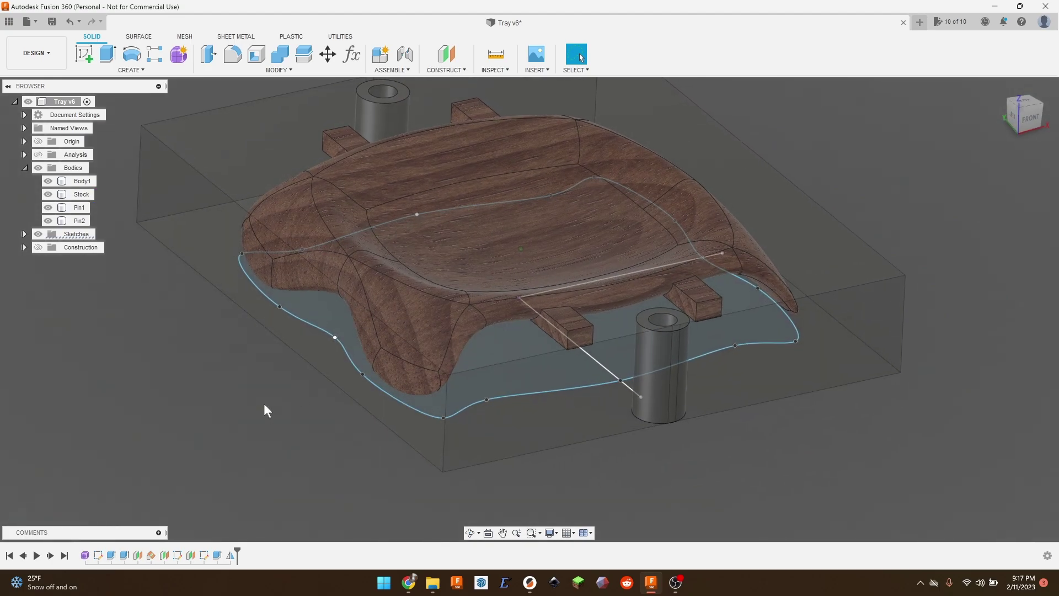
shift+middle_drag(264, 403, 282, 270)
click(251, 187)
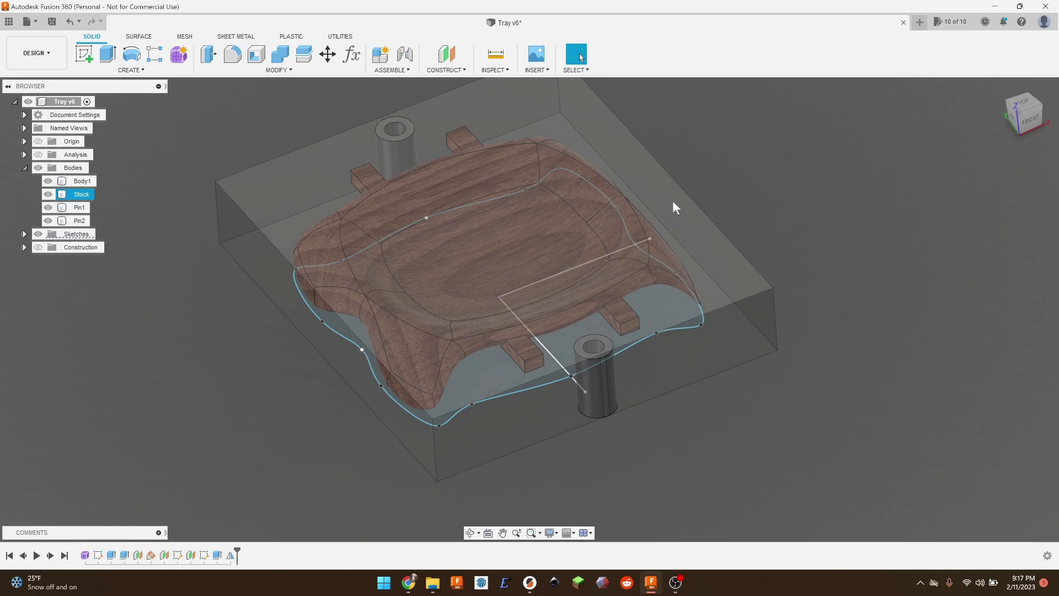
key(Escape)
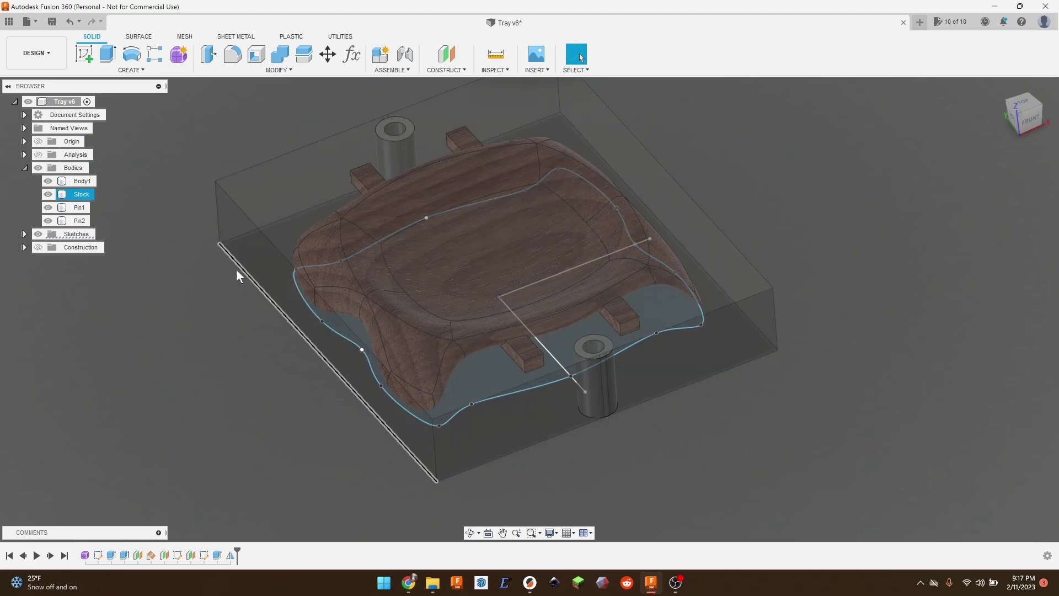
shift+middle_drag(250, 453, 471, 424)
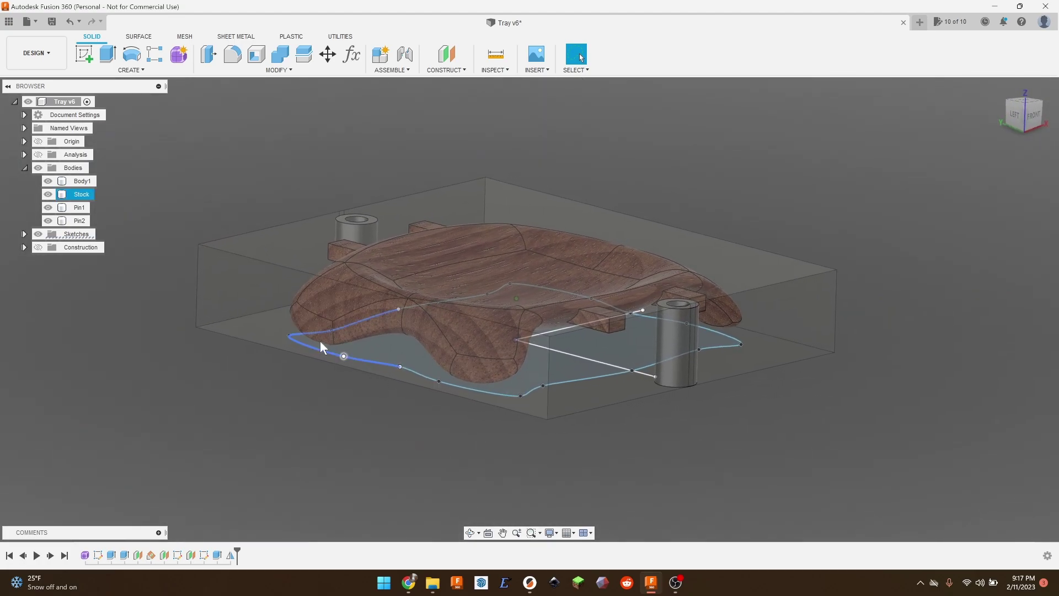
Switch to the Manufacture workspace and activate Setup1
click(38, 51)
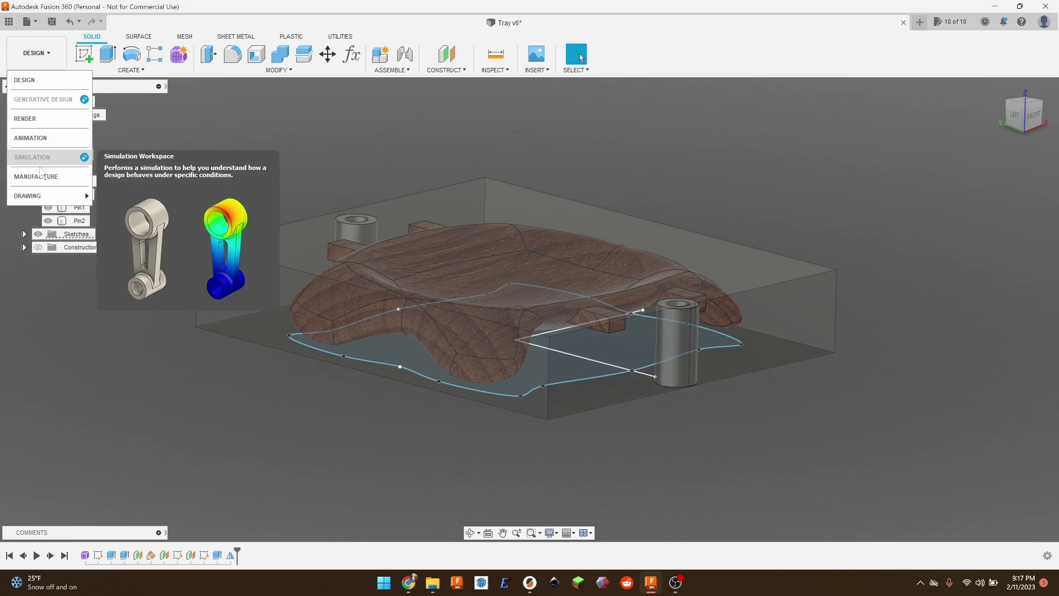
click(36, 173)
shift+middle_drag(313, 440, 298, 485)
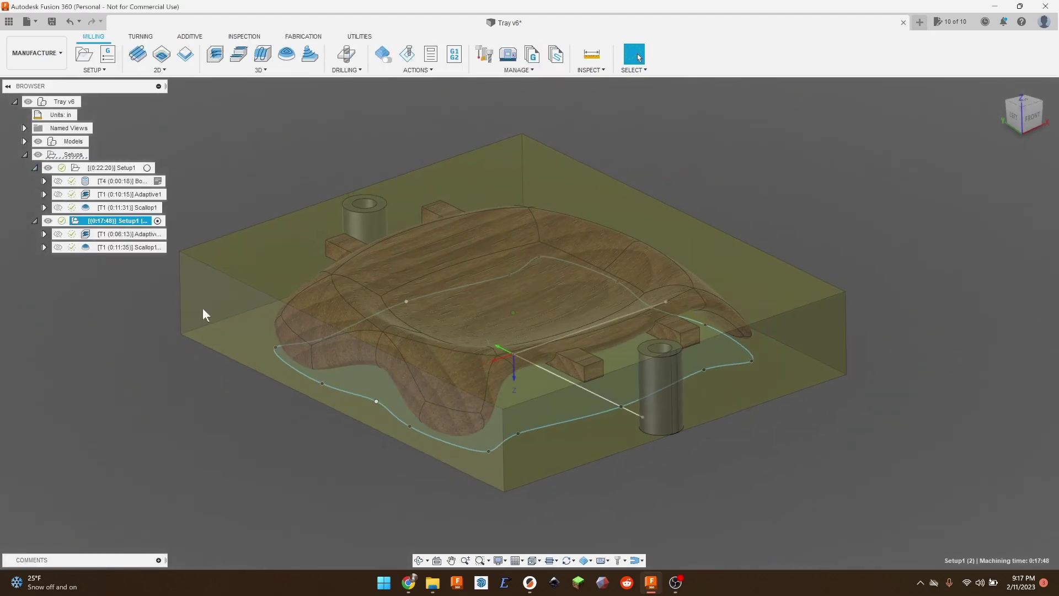
click(147, 168)
click(149, 169)
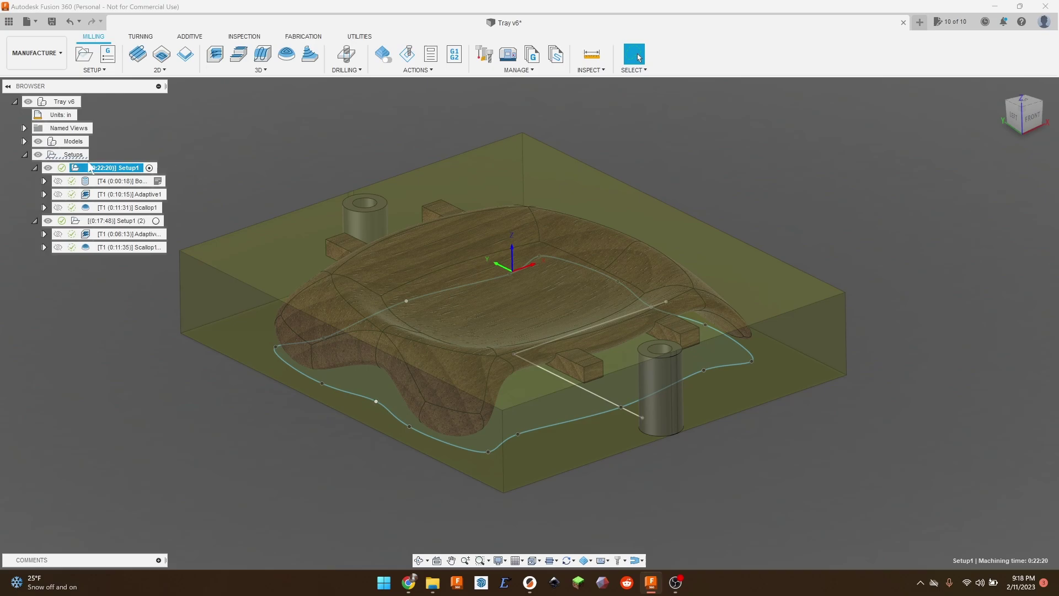
shift+middle_drag(228, 203, 191, 246)
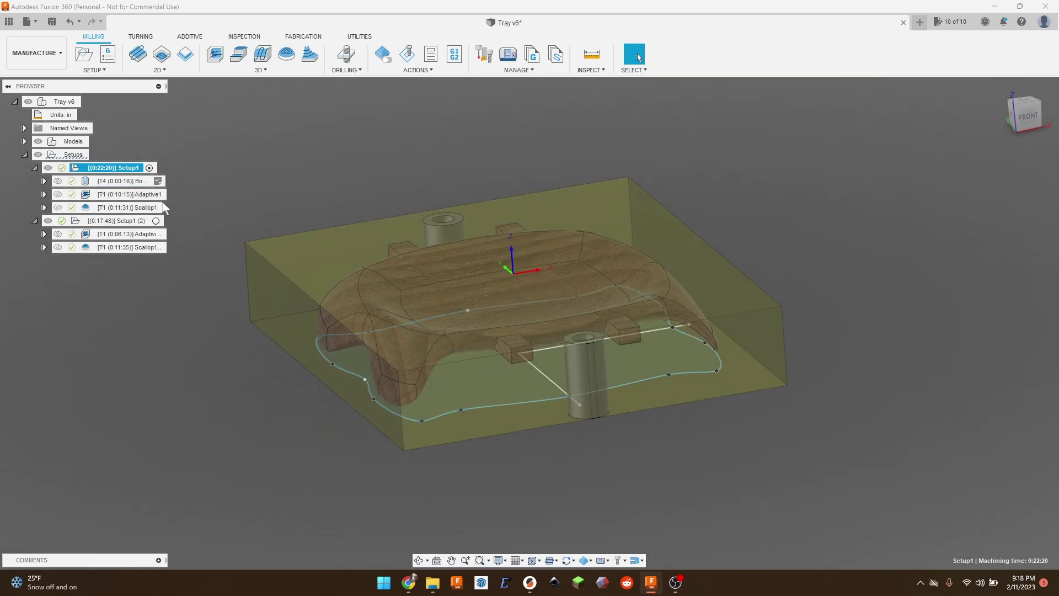
Activate the second setup, Setup1 (2), and switch back to Setup1
click(157, 221)
click(149, 170)
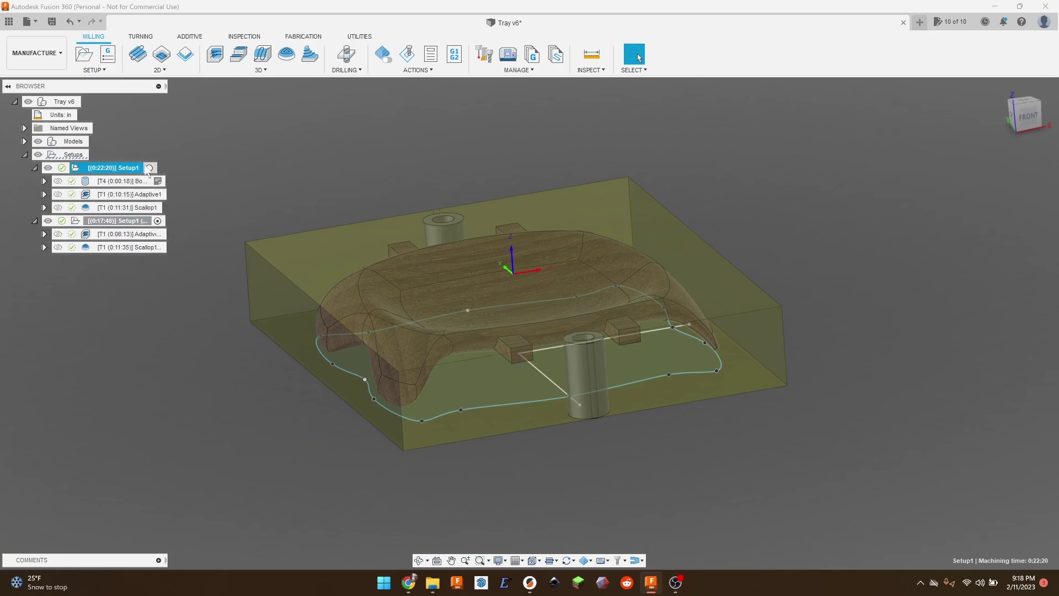
click(149, 169)
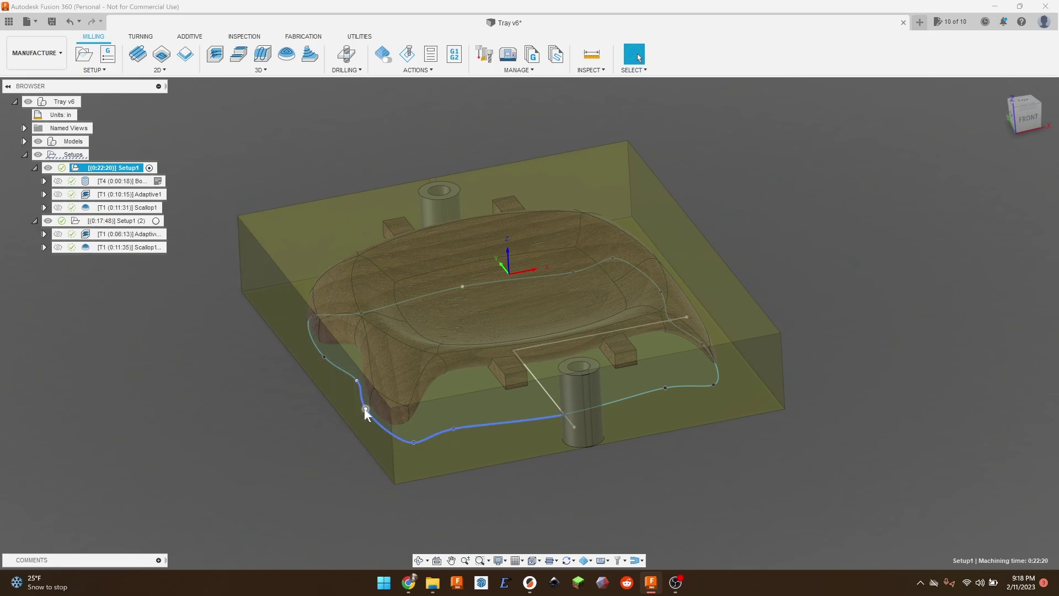
Select the Bore1 operation in Setup1 to display its toolpath on the two pins
shift+middle_drag(336, 463, 502, 256)
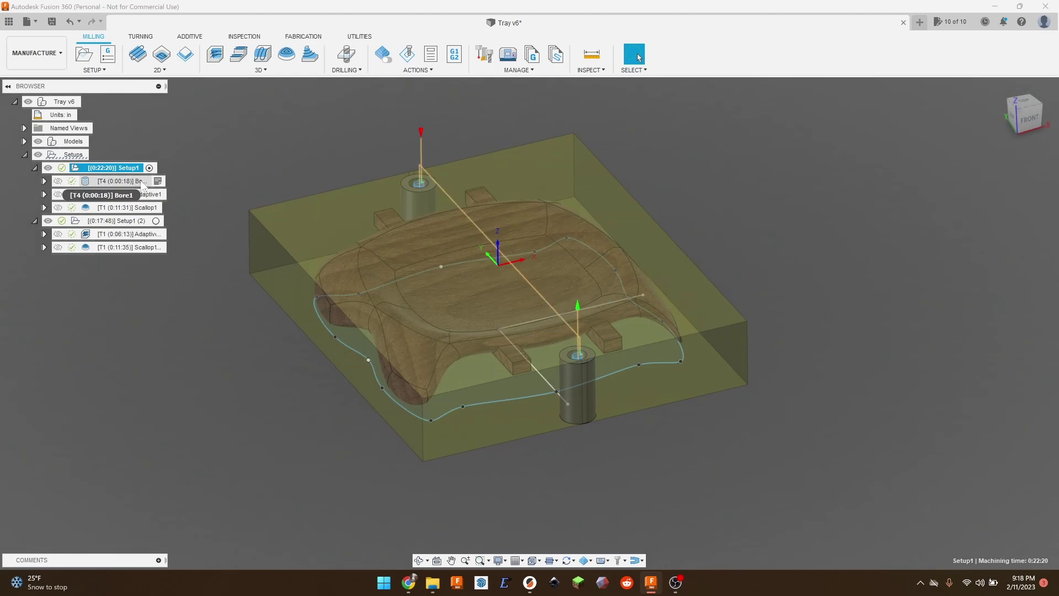
click(142, 185)
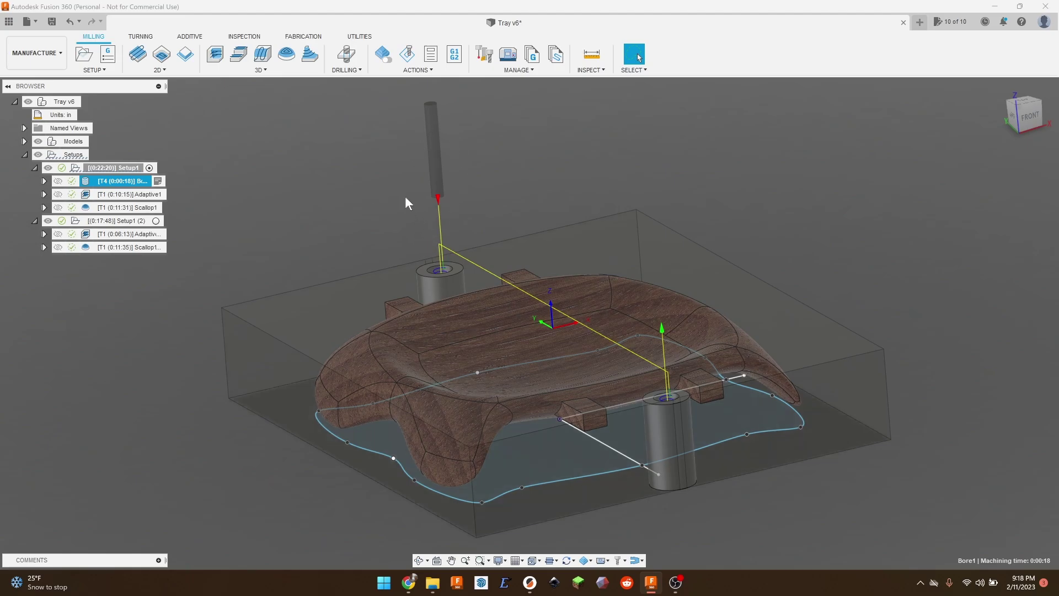
Display the Adaptive1 toolpath of Setup1 and then its Scallop1 toolpath
scroll(421, 198, down, 2)
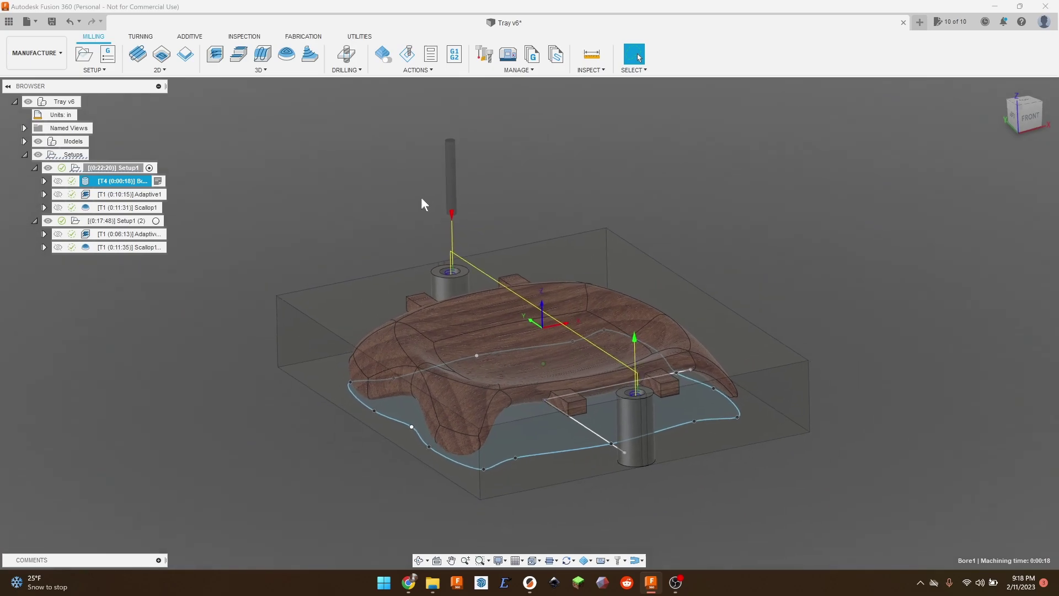
shift+middle_drag(422, 197, 459, 197)
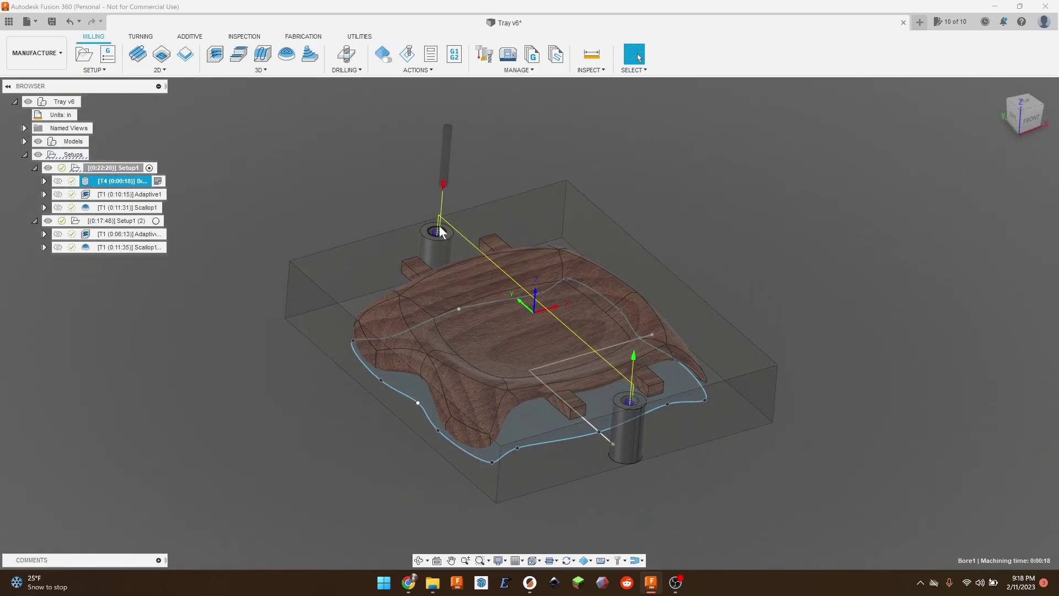
shift+middle_drag(630, 403, 339, 236)
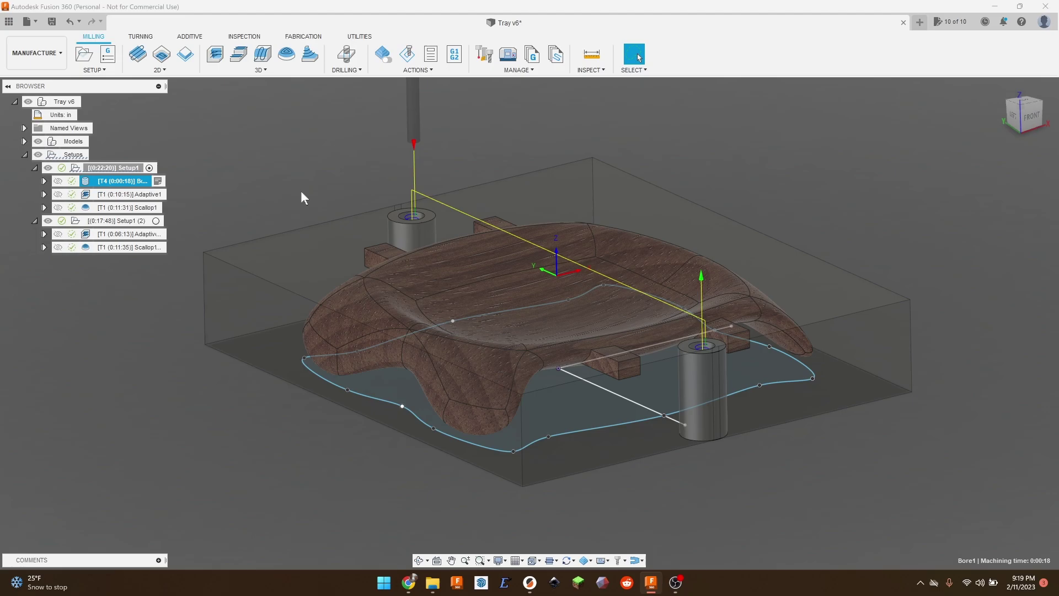
click(148, 195)
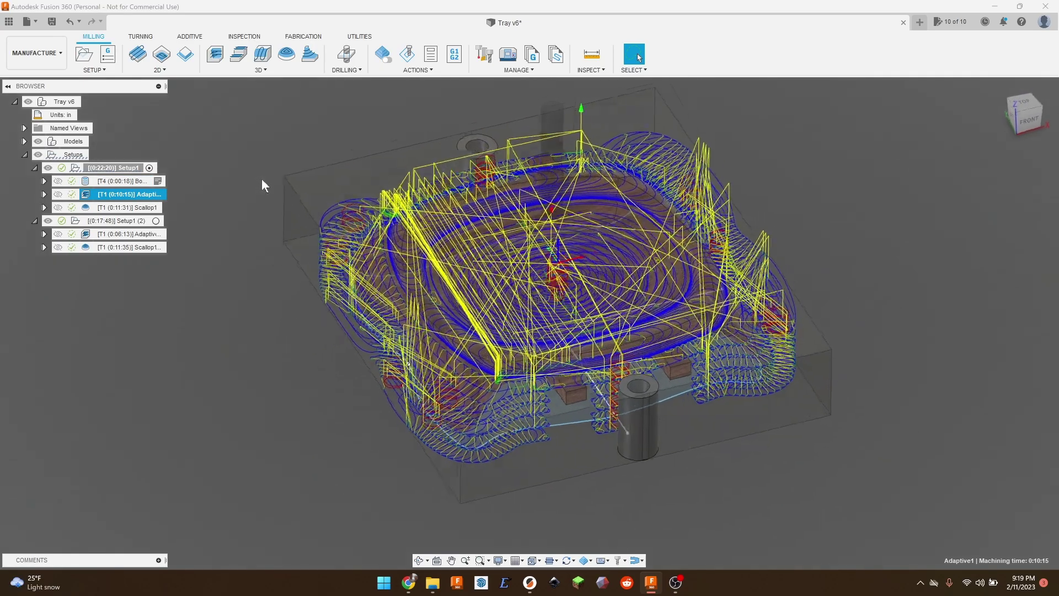
click(150, 208)
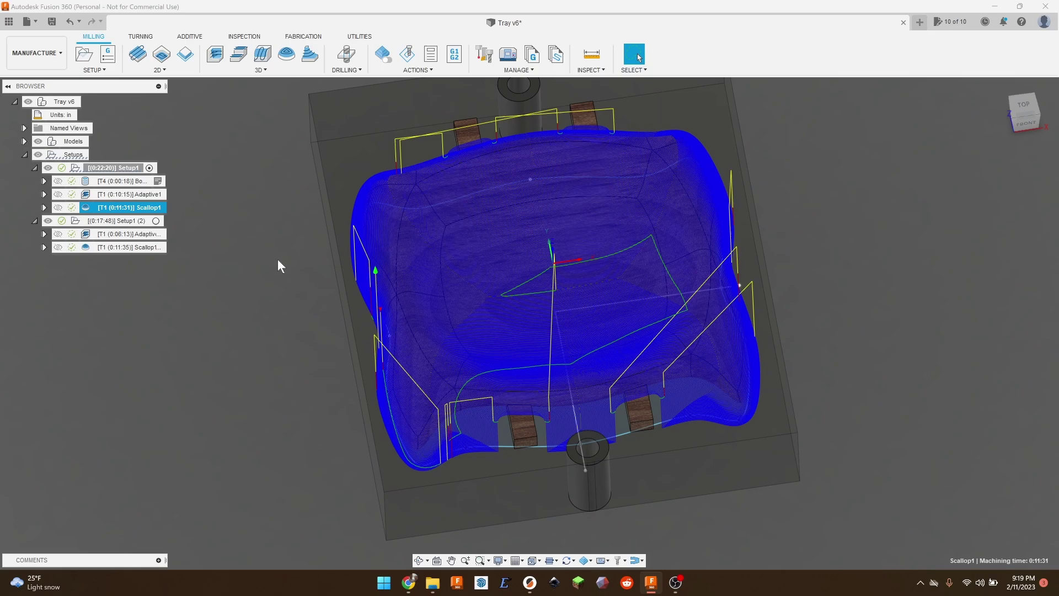
click(277, 260)
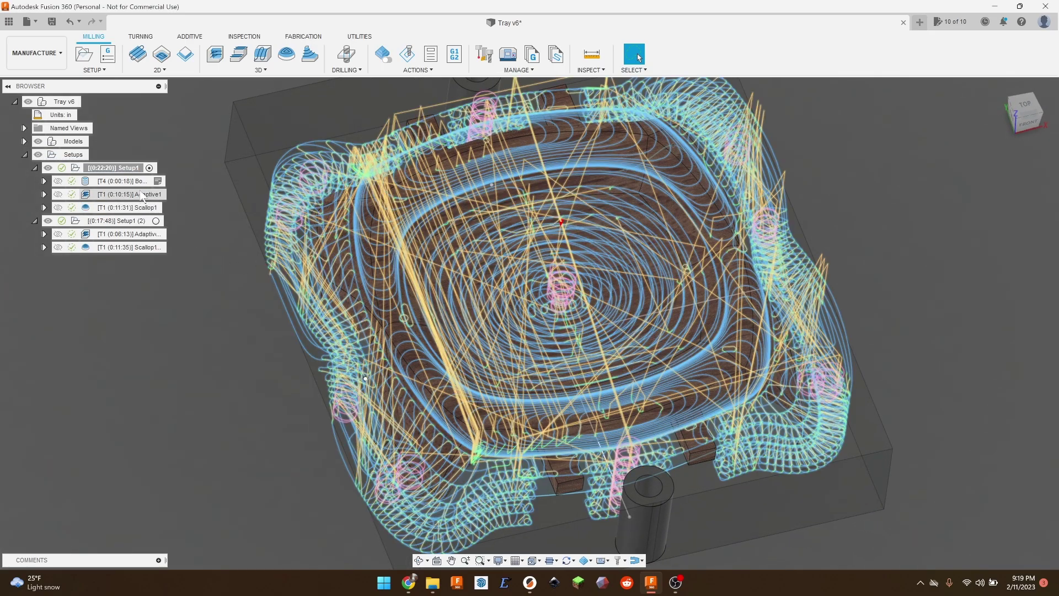
Open Adaptive1 in Setup1 for editing and review its tool settings and the machining boundary around the tray outline
right_click(143, 196)
click(166, 202)
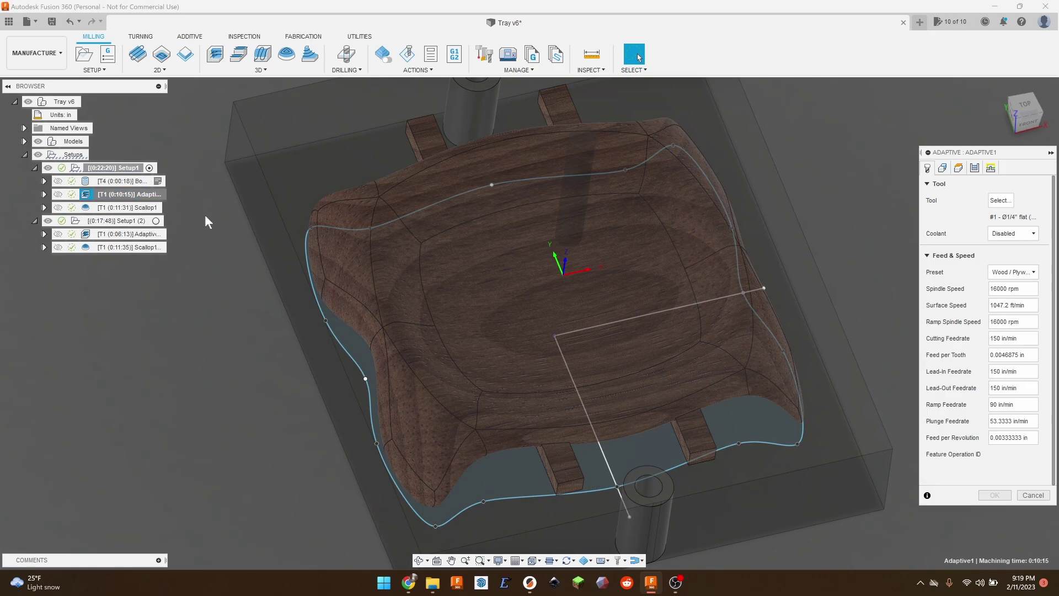
shift+middle_drag(662, 266, 733, 246)
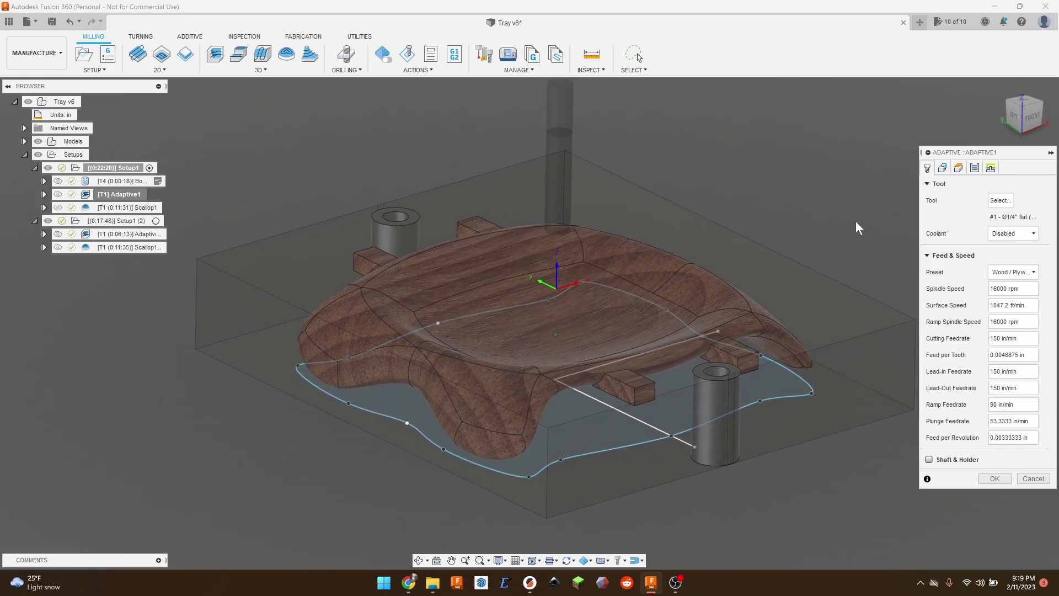
click(943, 168)
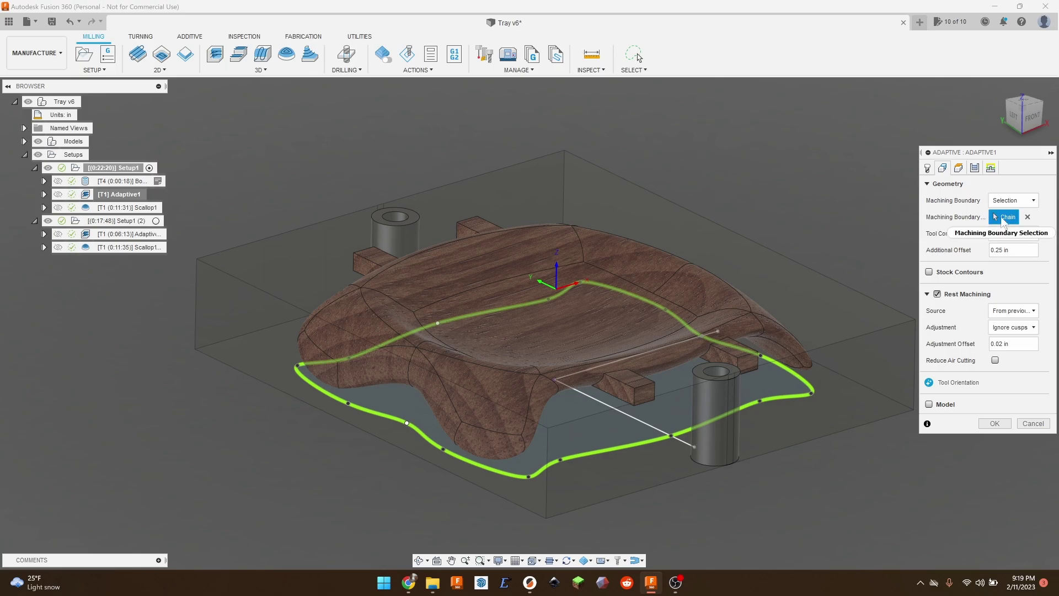
click(1024, 107)
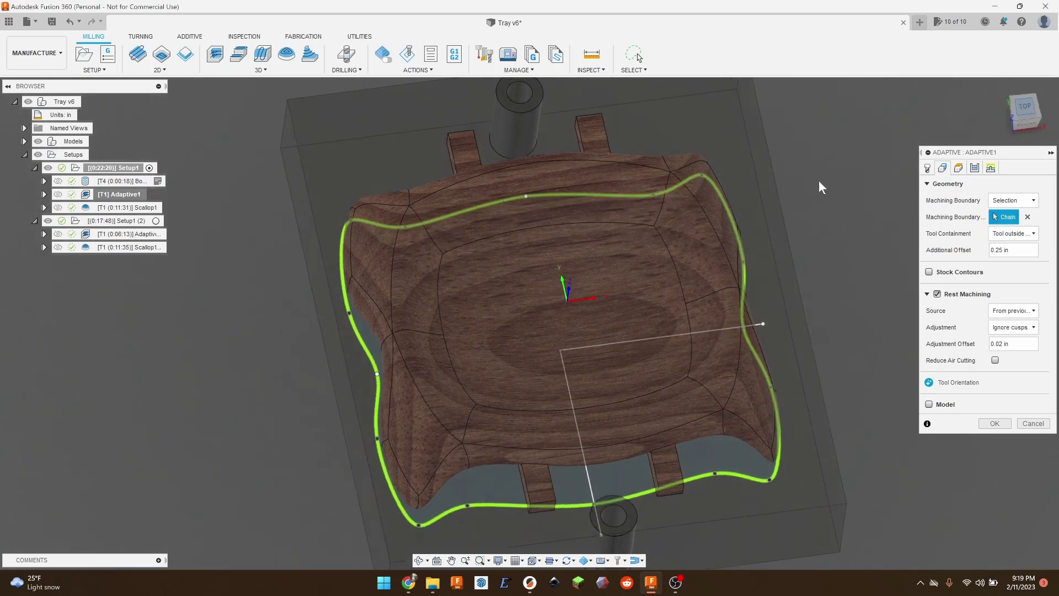
scroll(647, 237, down, 1)
scroll(731, 359, up, 1)
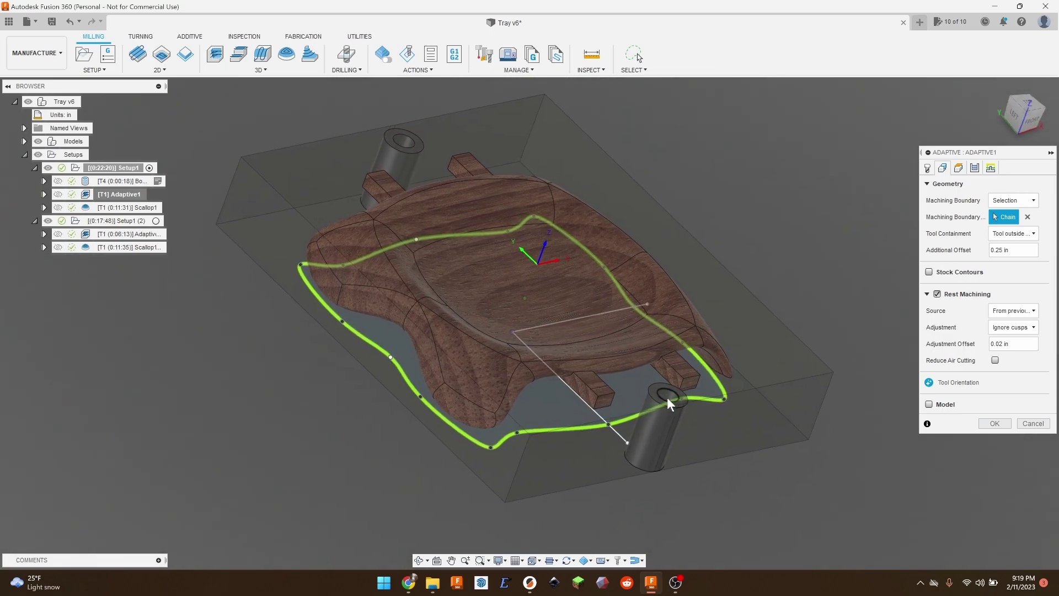
shift+middle_drag(552, 392, 700, 204)
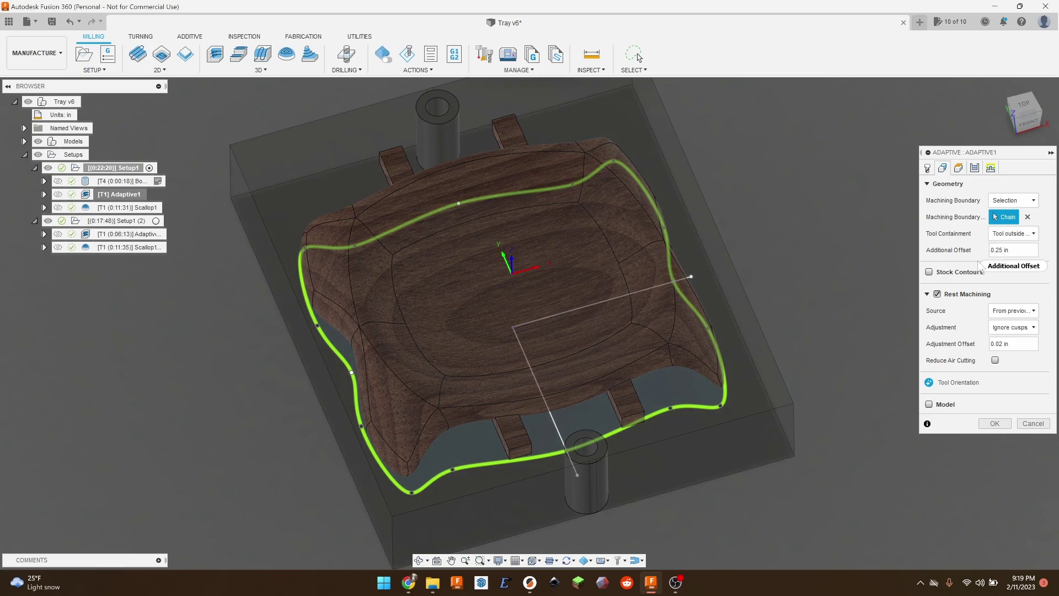
Review the heights, passes and linking settings of the Adaptive1 operation
click(959, 168)
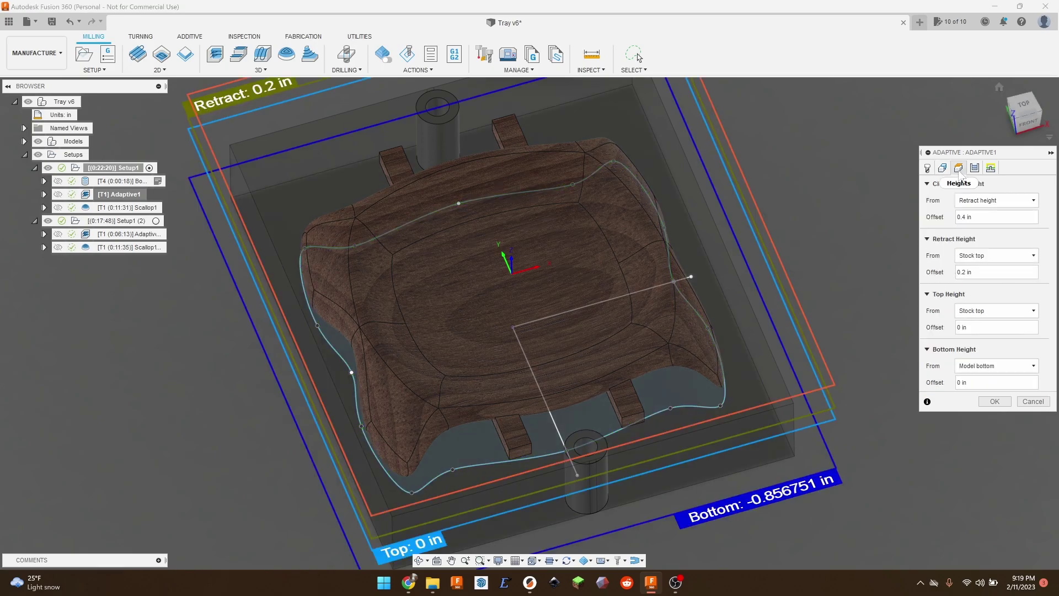
click(975, 167)
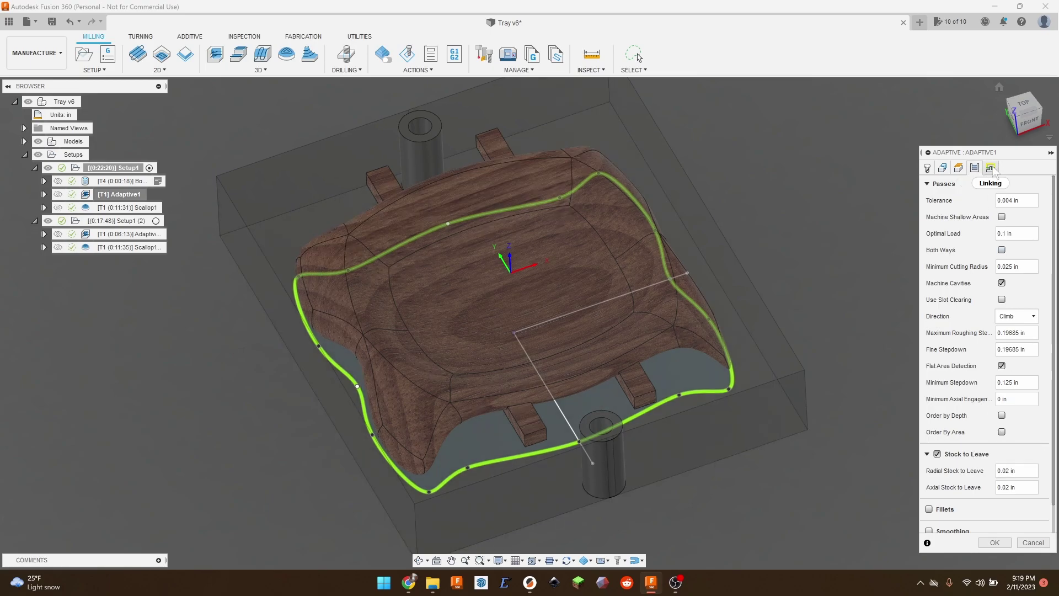
click(992, 168)
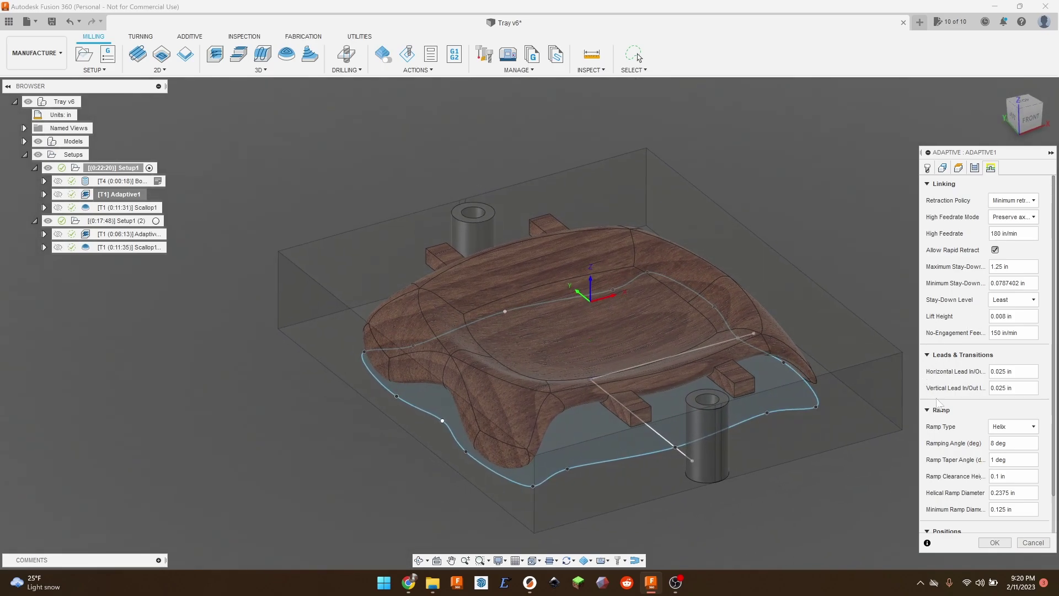
scroll(966, 306, down, 3)
scroll(969, 466, up, 3)
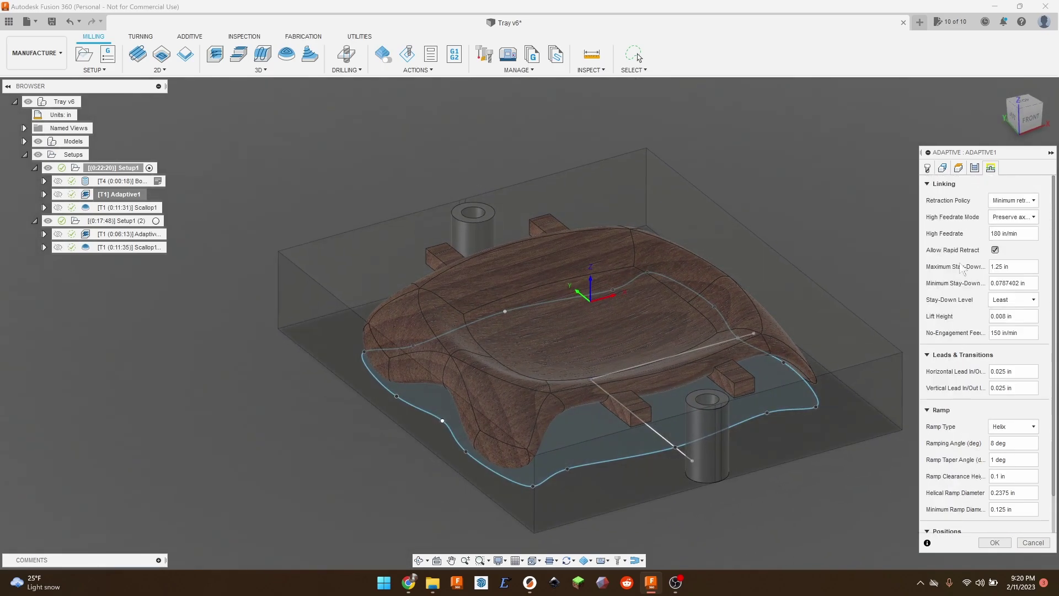
Recheck the passes and linking settings of Adaptive1 and close the operation without changing it
click(976, 168)
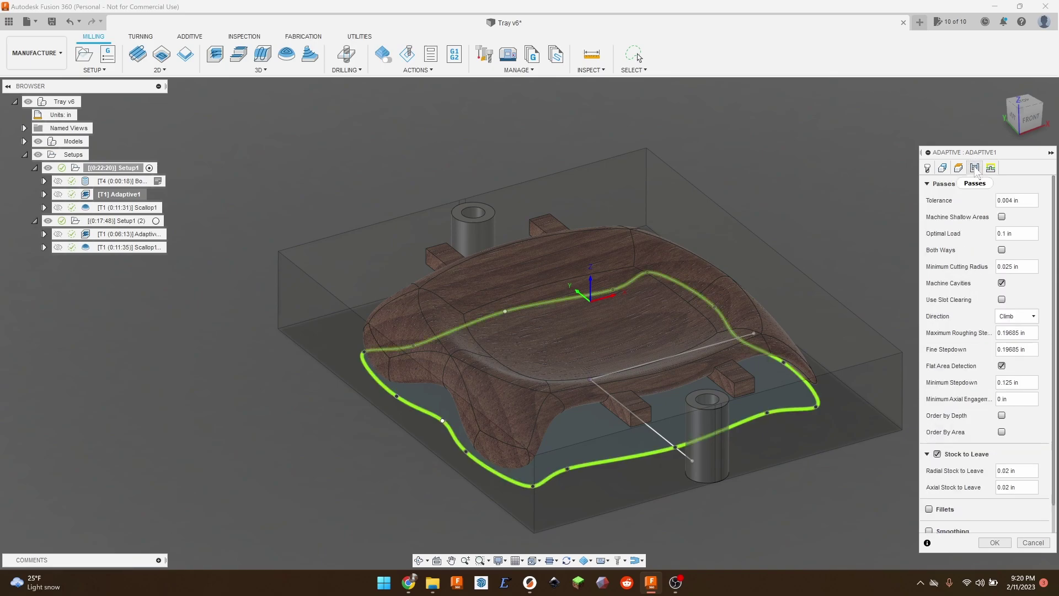
click(991, 170)
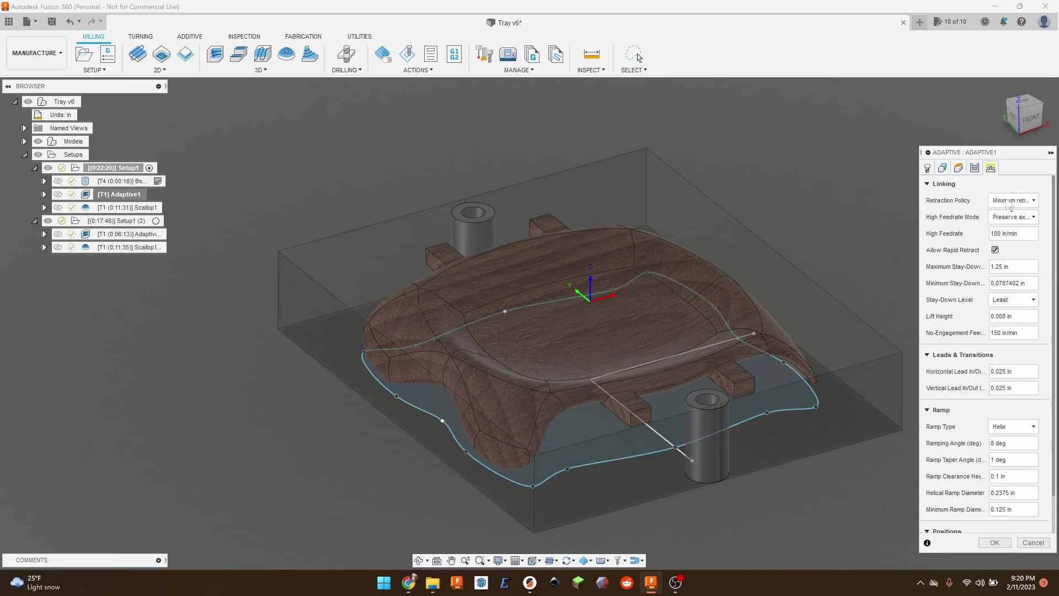
click(974, 170)
scroll(895, 370, down, 2)
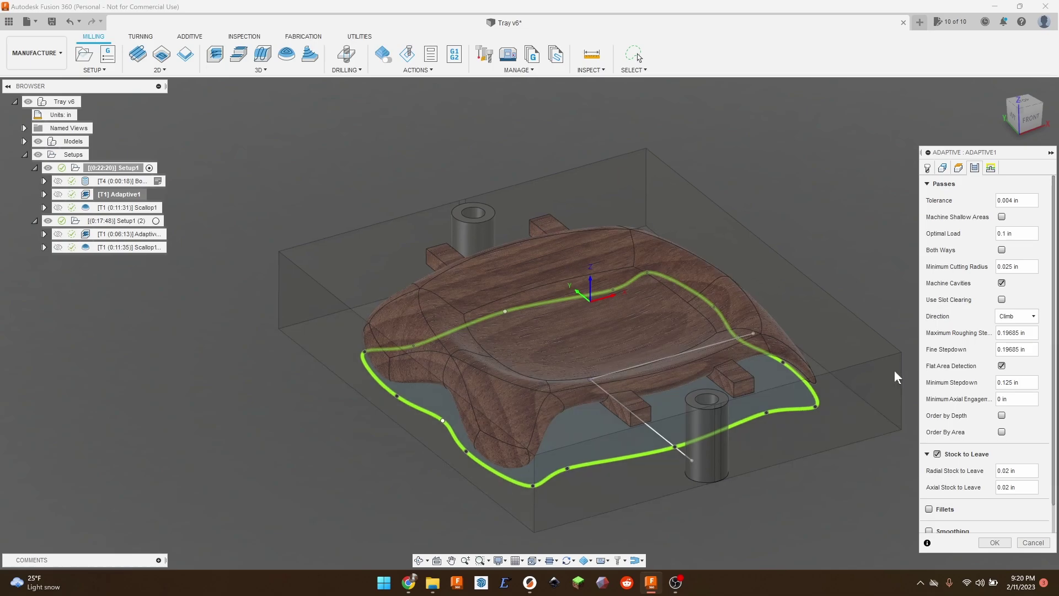
click(1030, 544)
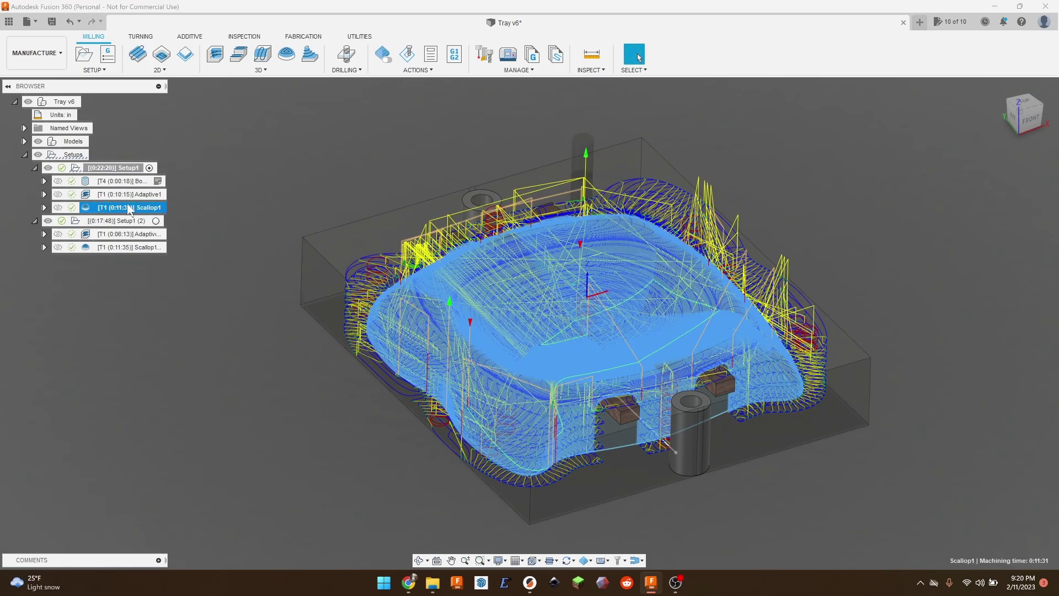
Compare Setup1's Scallop1 and Adaptive1 toolpaths, inspecting up close how the roughing passes run around the tabs
click(129, 208)
shift+middle_drag(407, 345, 410, 346)
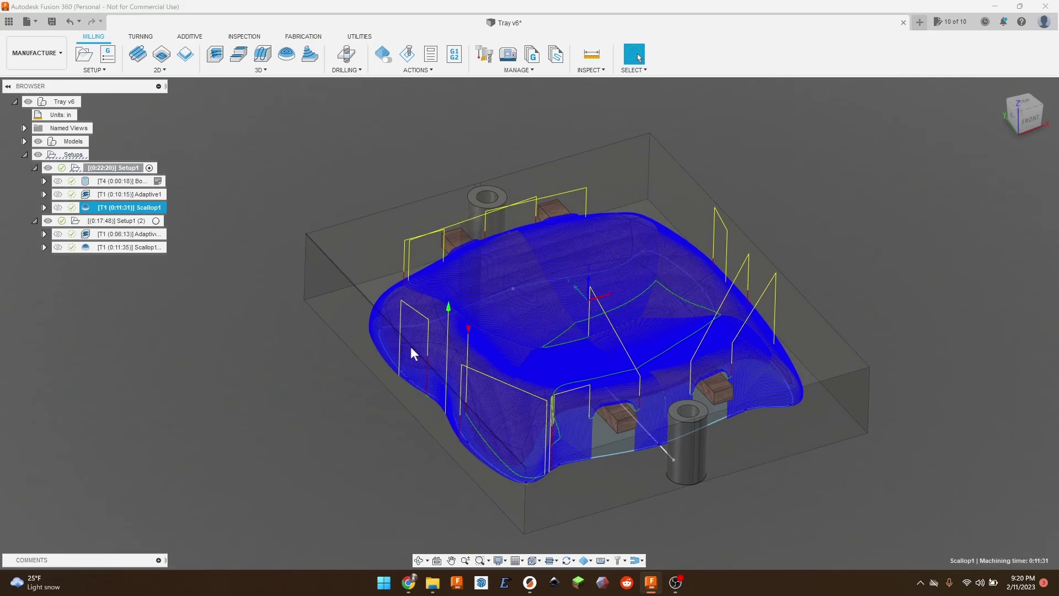
click(143, 194)
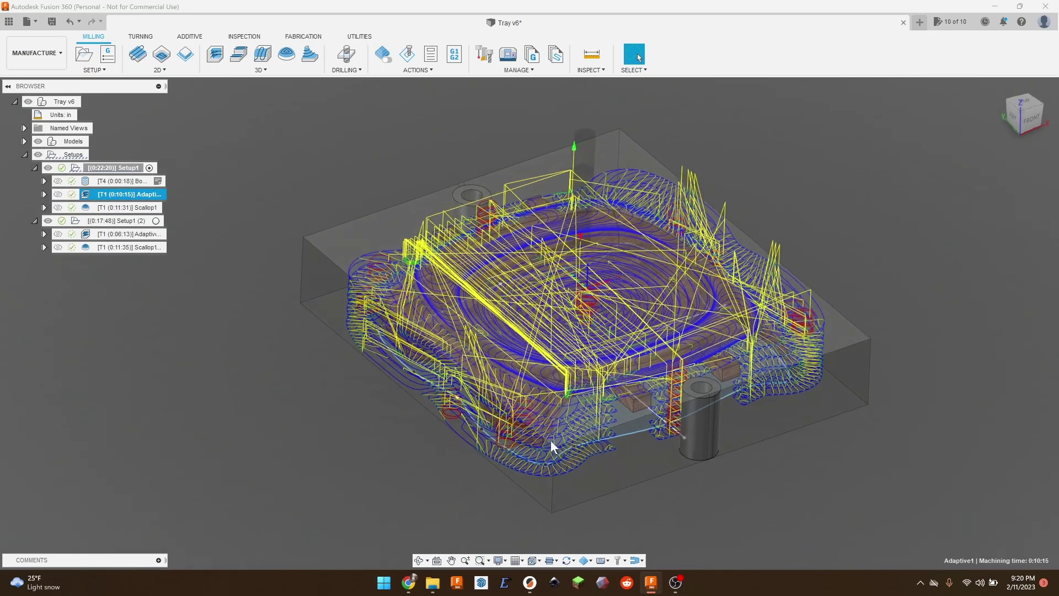
scroll(580, 439, up, 3)
scroll(607, 435, up, 5)
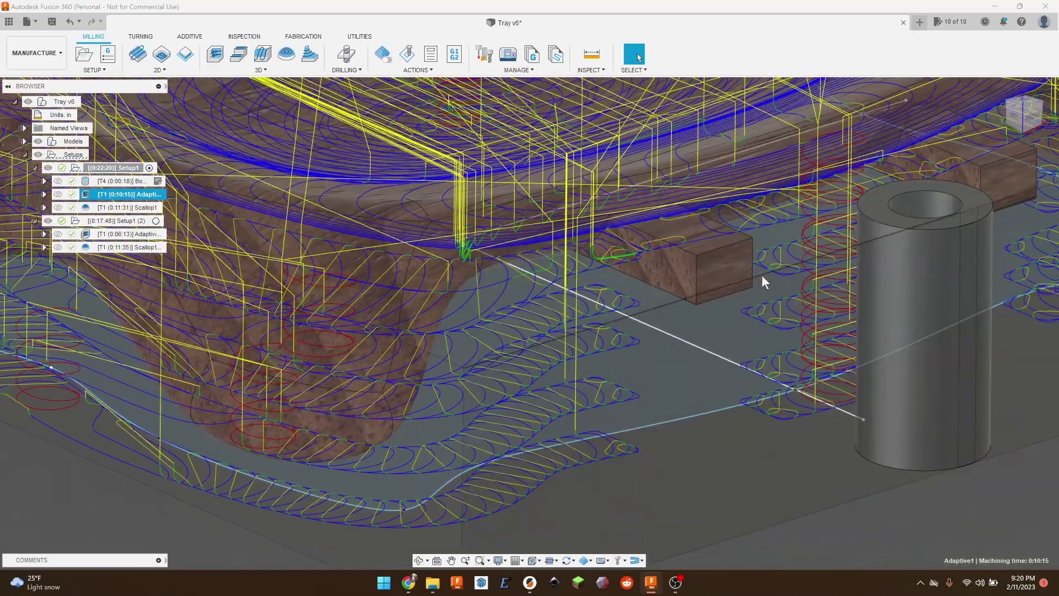
shift+middle_drag(763, 275, 724, 249)
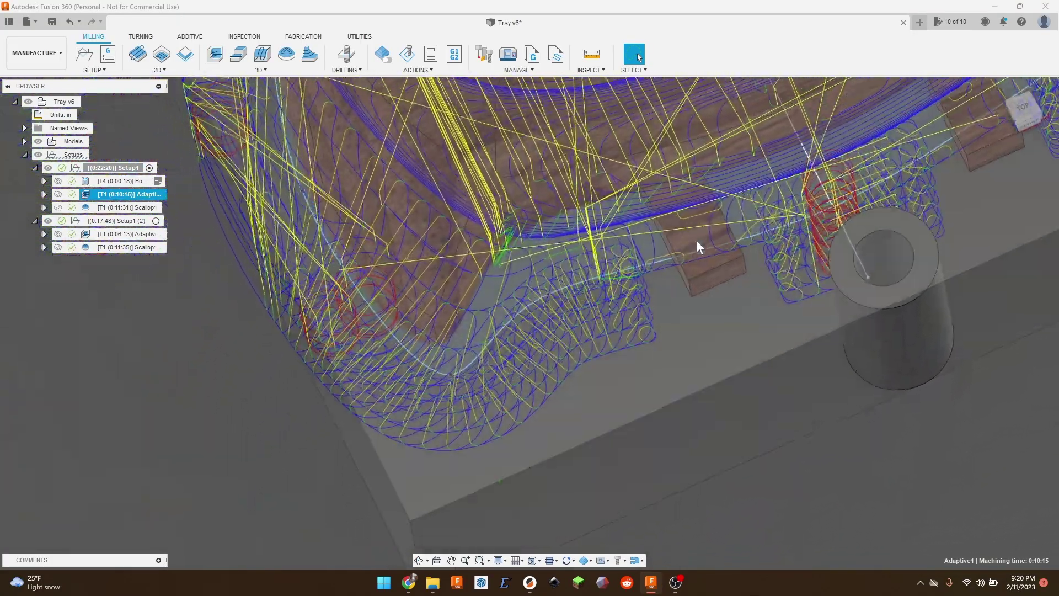
click(656, 267)
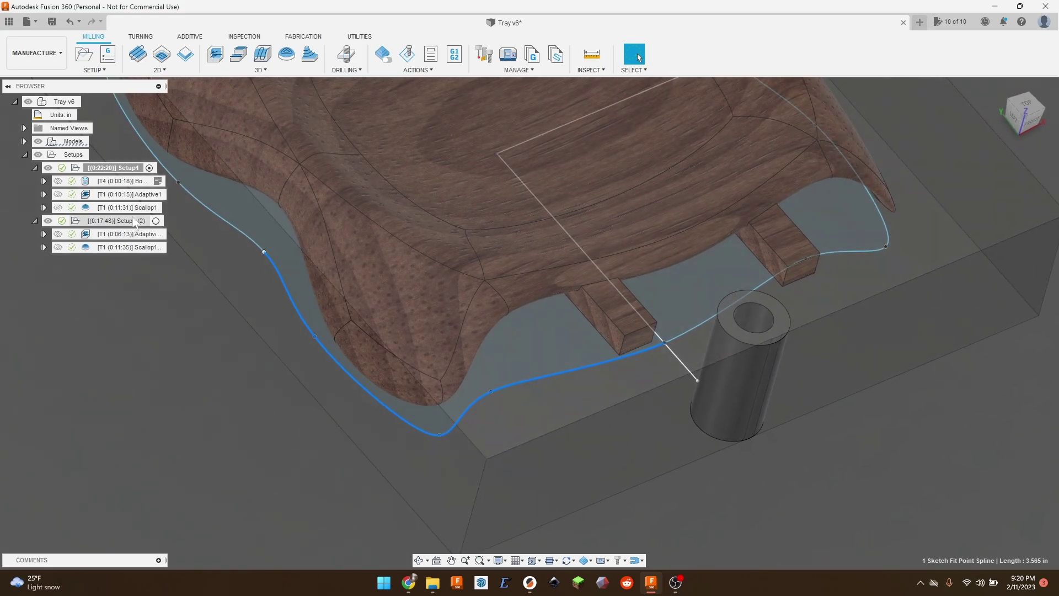
click(129, 207)
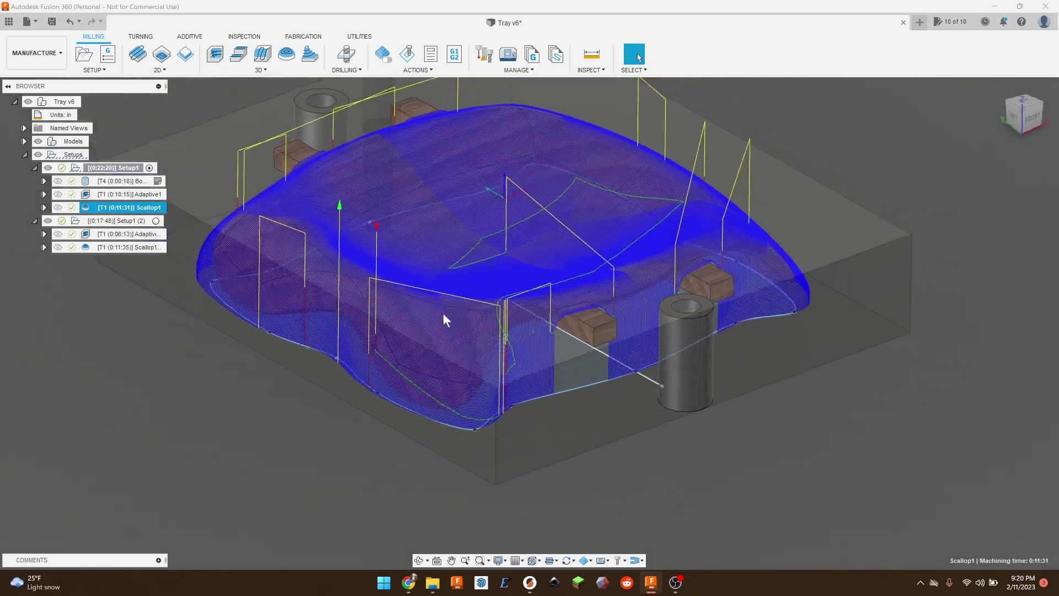
click(371, 371)
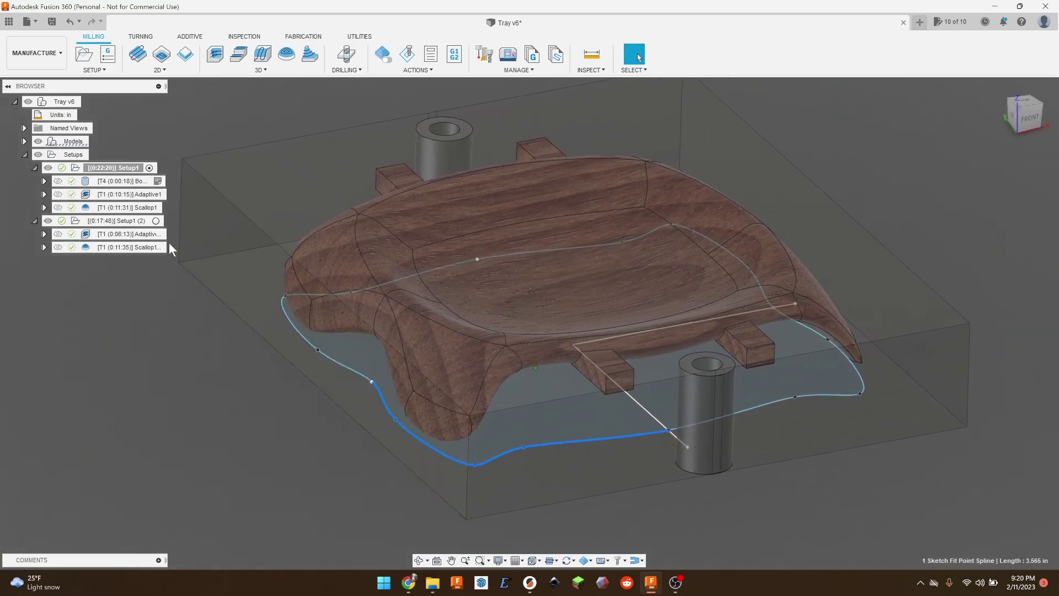
Compare the flipped stock orientation and origin of Setup1 and Setup1 (2), leaving Setup1 (2) active
click(161, 223)
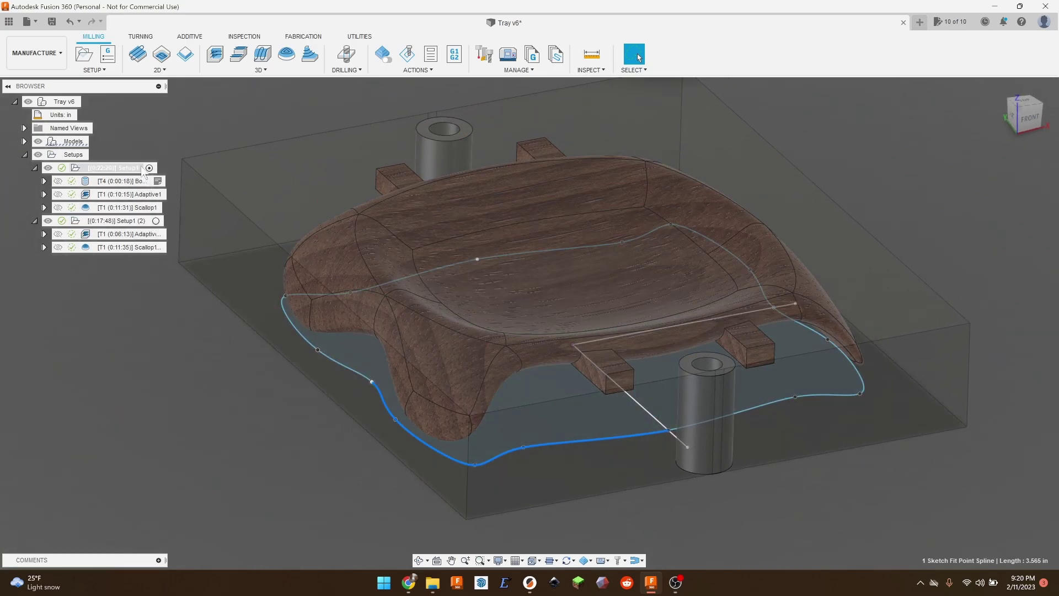
click(134, 168)
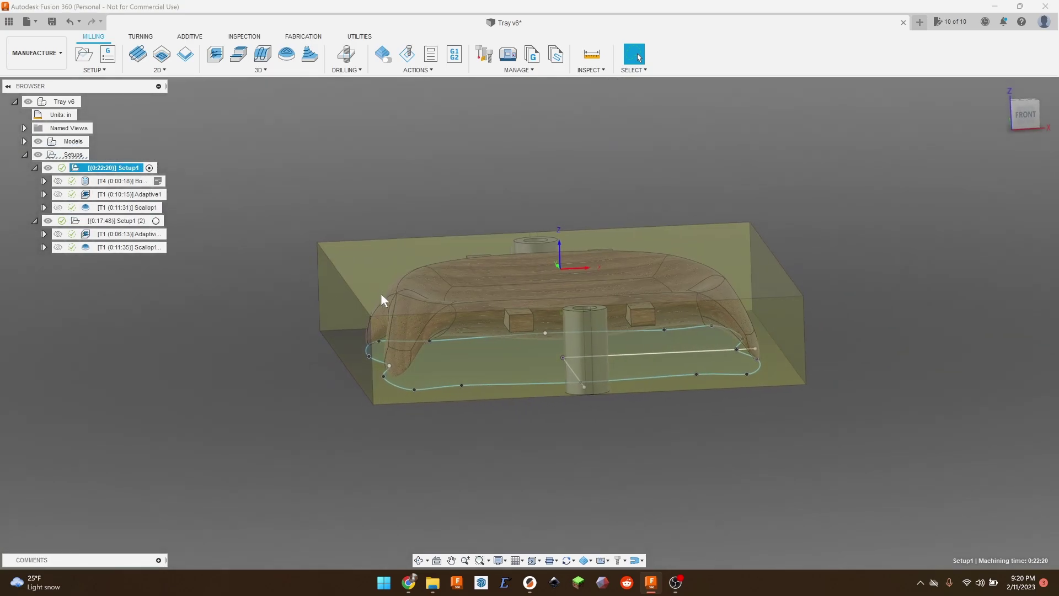
click(158, 221)
shift+middle_drag(463, 386, 645, 469)
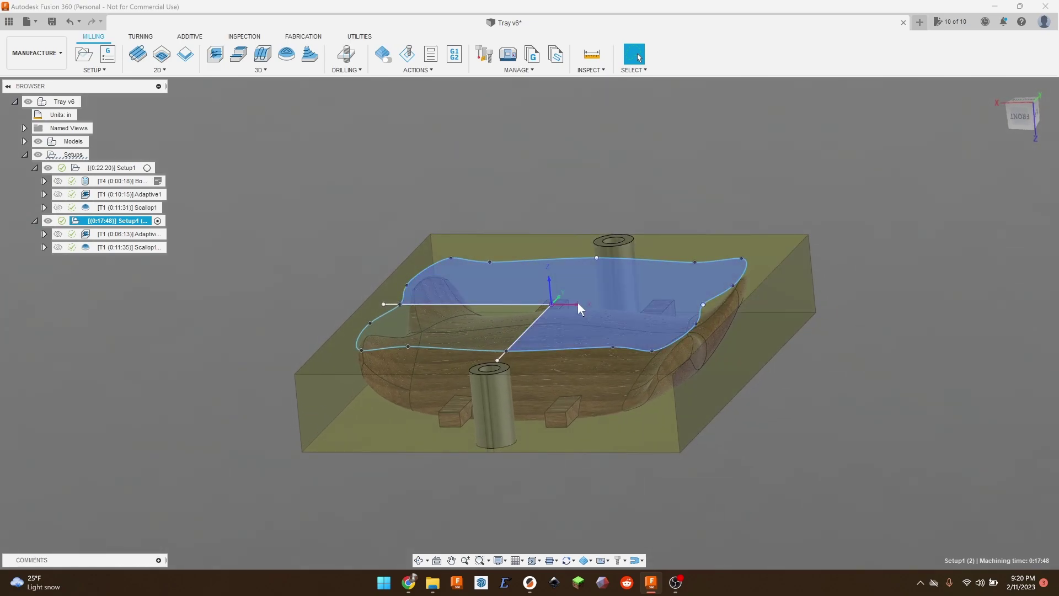
shift+middle_drag(587, 386, 228, 244)
click(147, 168)
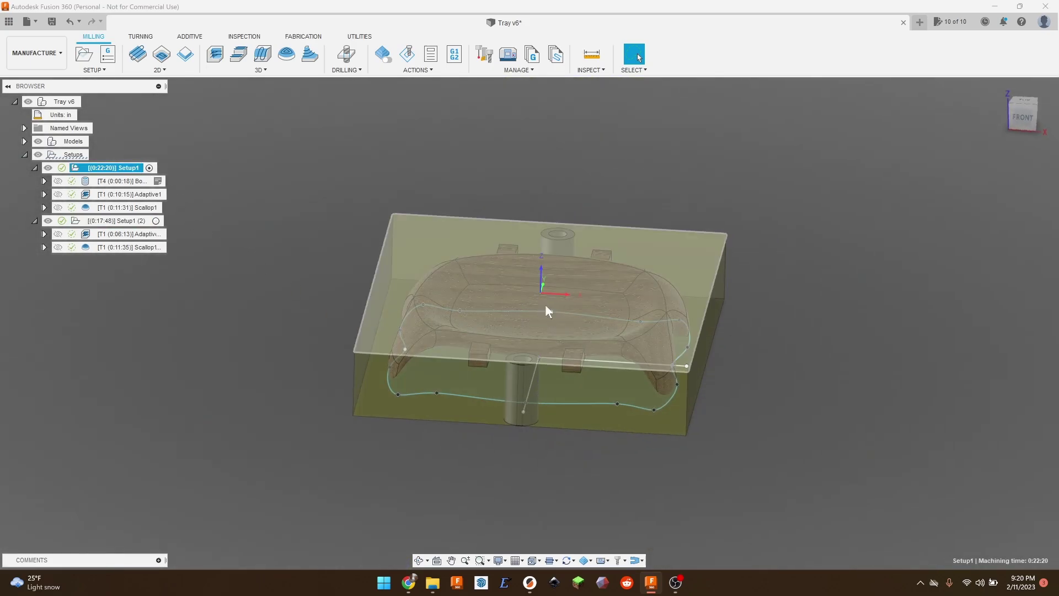
click(157, 221)
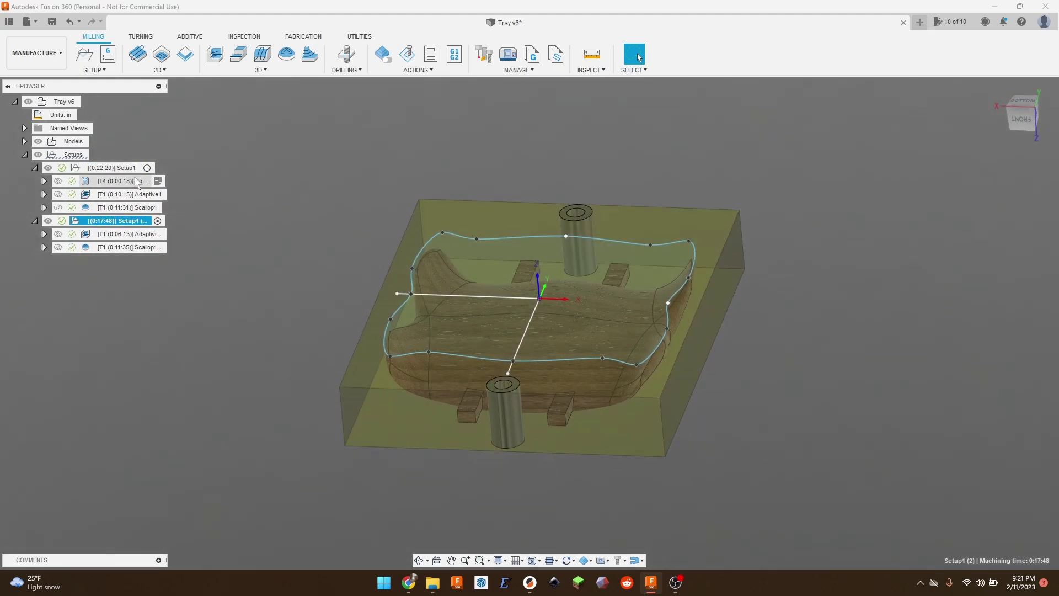
Display Setup1's Adaptive1 toolpath on the flipped tray, then the adaptive toolpath of Setup1 (2)
click(148, 205)
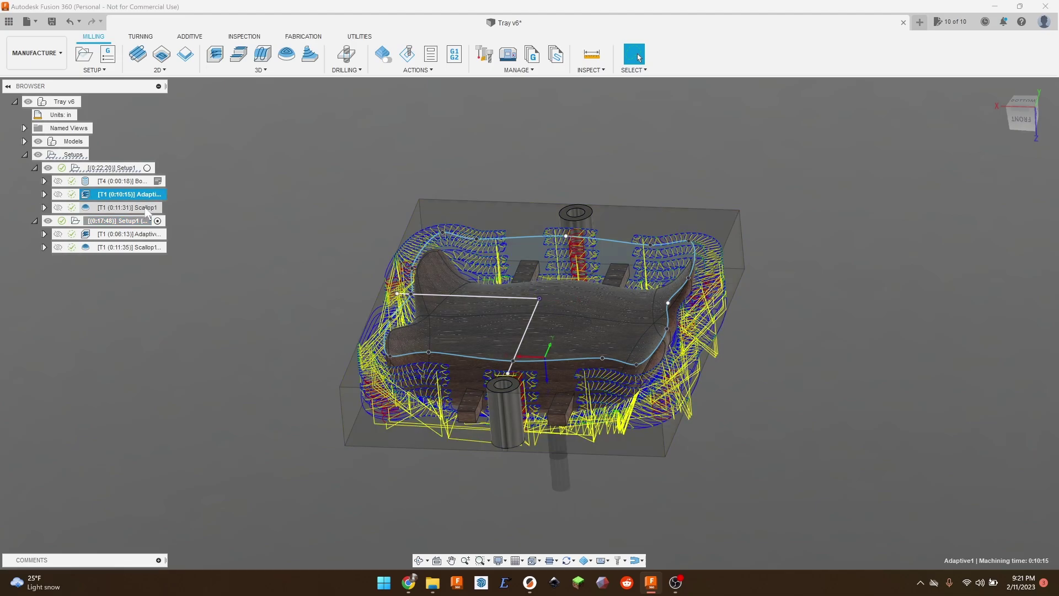
click(183, 193)
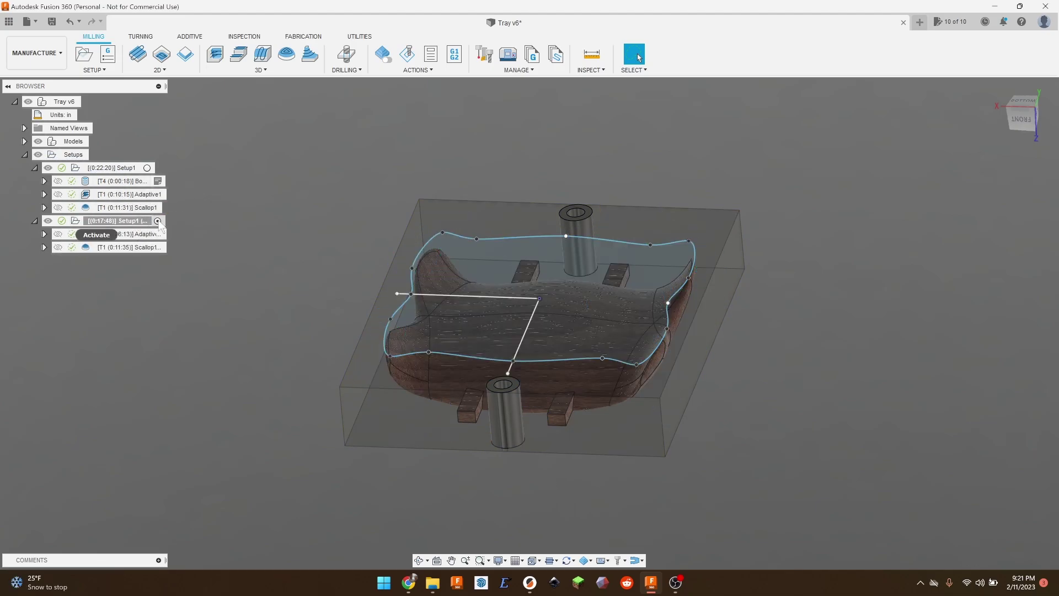
click(111, 248)
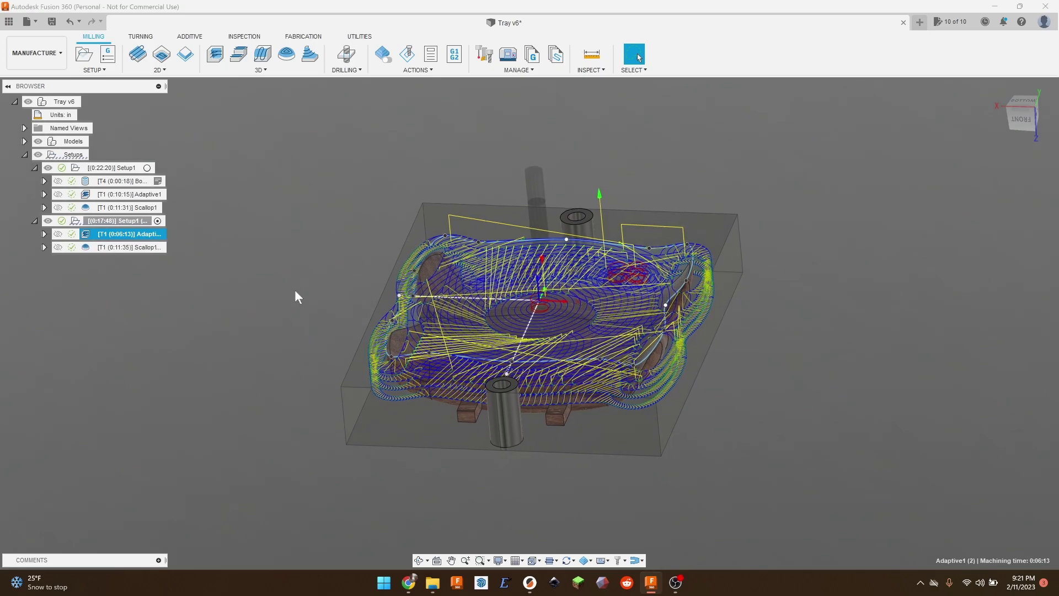
Inspect the adaptive toolpath of Setup1 (2) up close and display that setup's scallop toolpath
scroll(300, 284, up, 5)
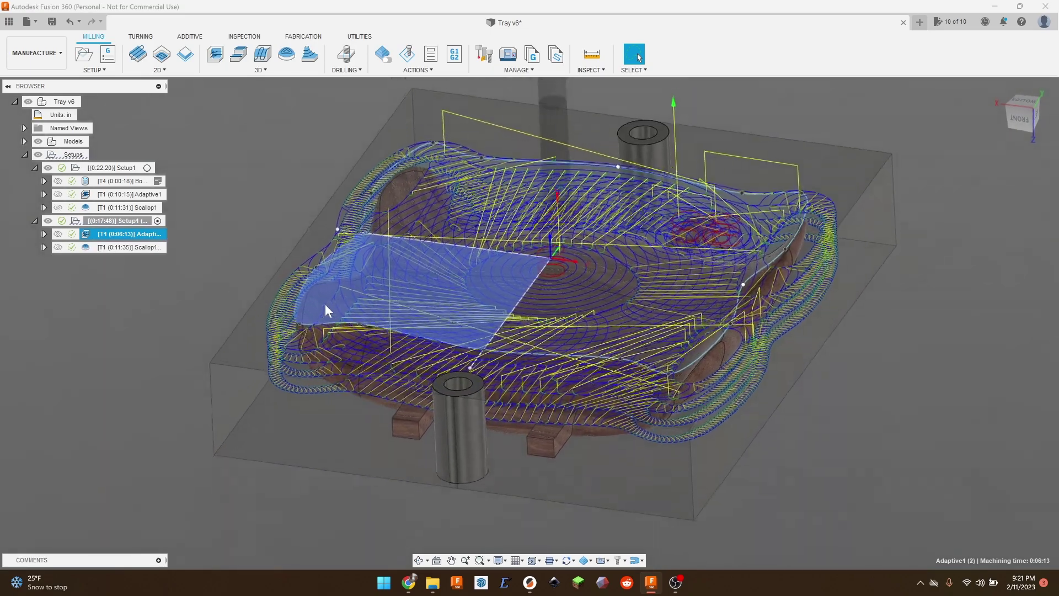
scroll(325, 306, down, 3)
click(156, 252)
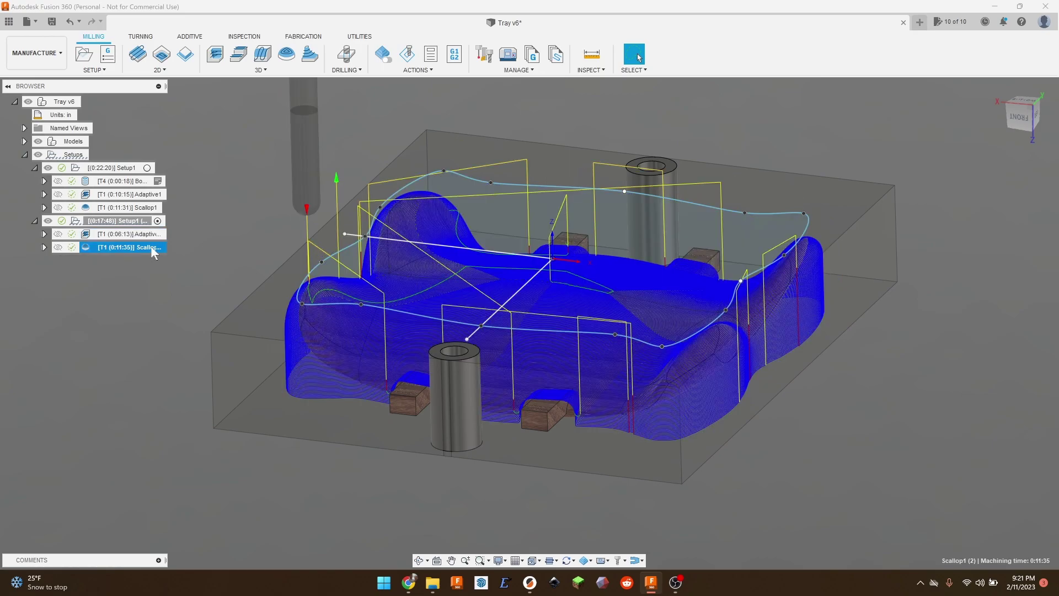
click(145, 248)
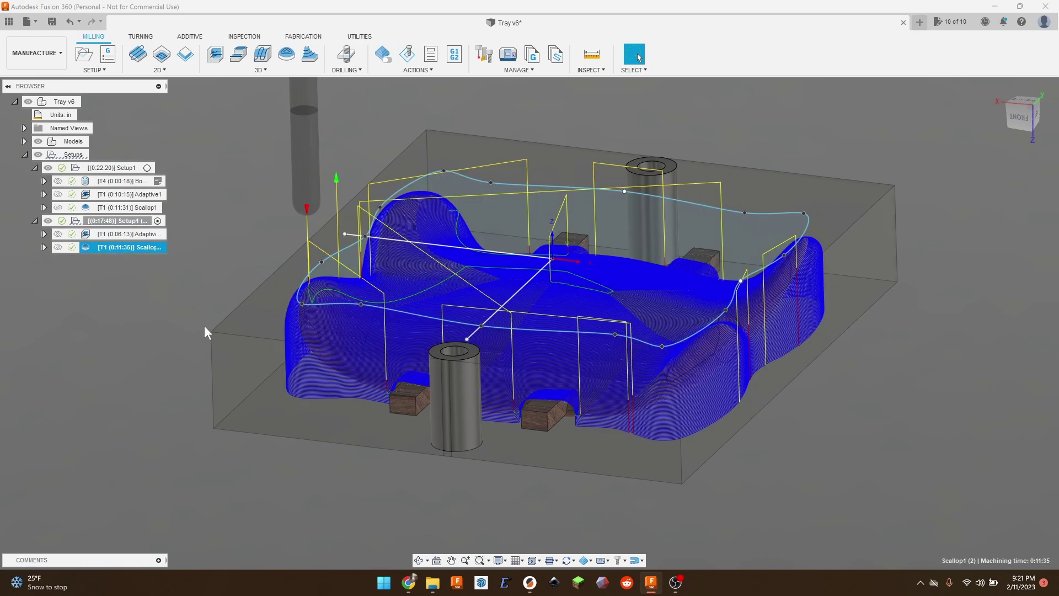
Display Setup1's Adaptive1 toolpath for comparison, and clear the selection so only the tray and stock are shown
click(177, 313)
click(128, 194)
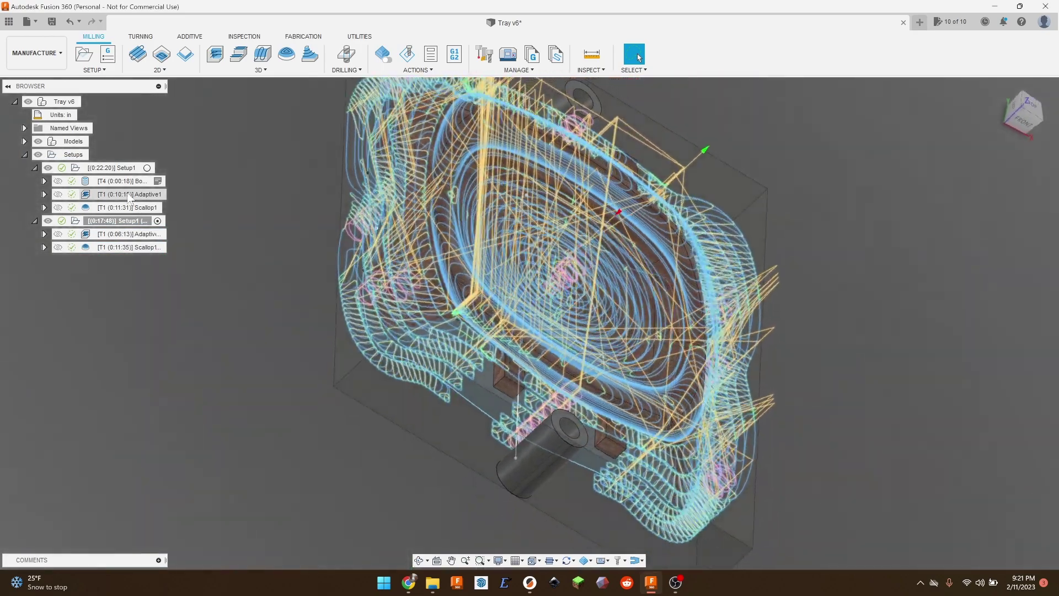
click(154, 272)
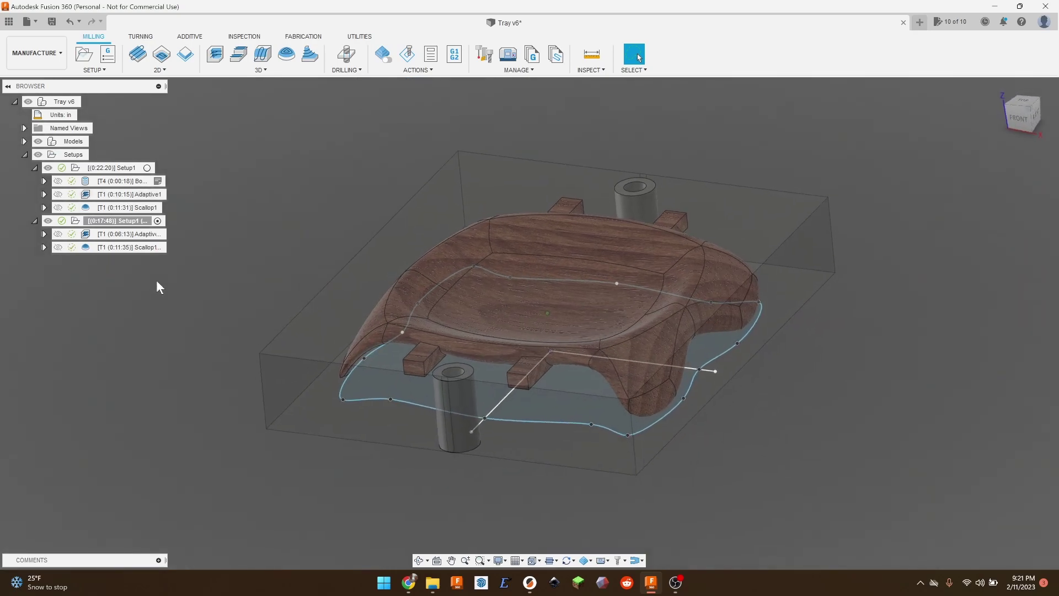
Start a machining simulation covering the operations of all setups
click(79, 156)
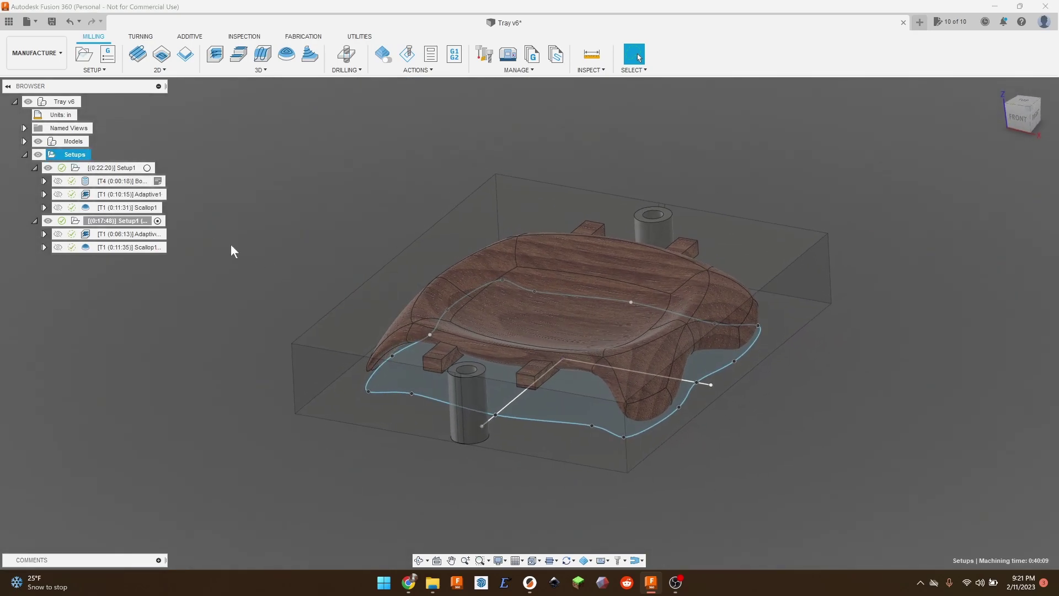
click(408, 55)
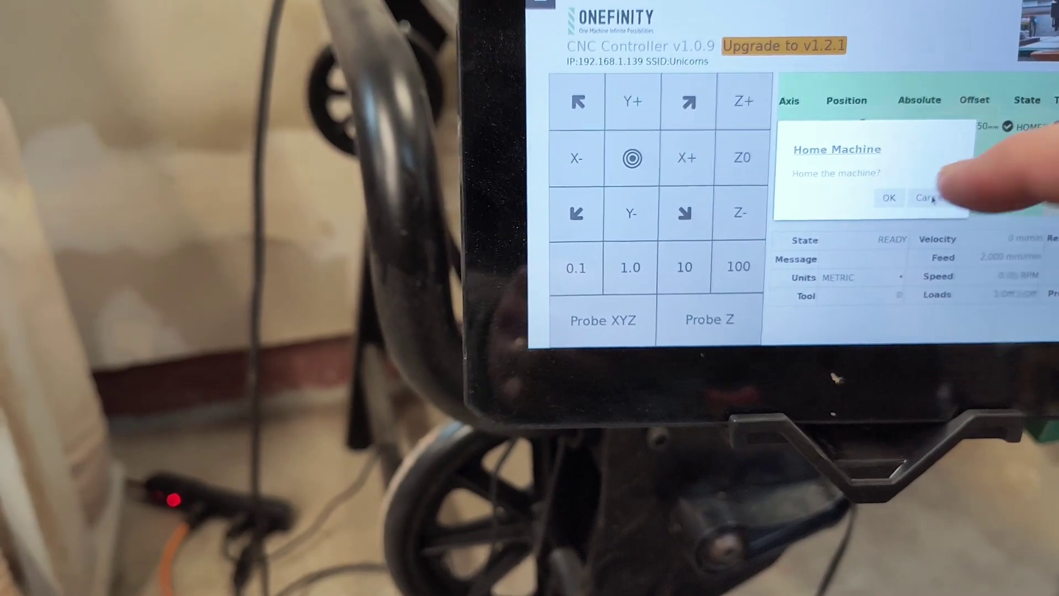
click(931, 198)
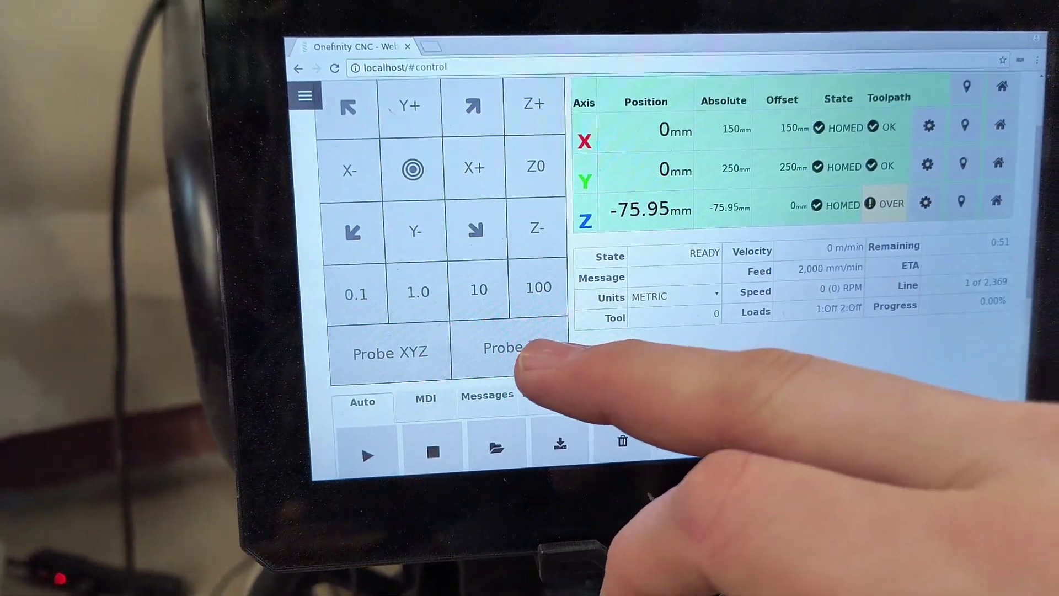
click(505, 349)
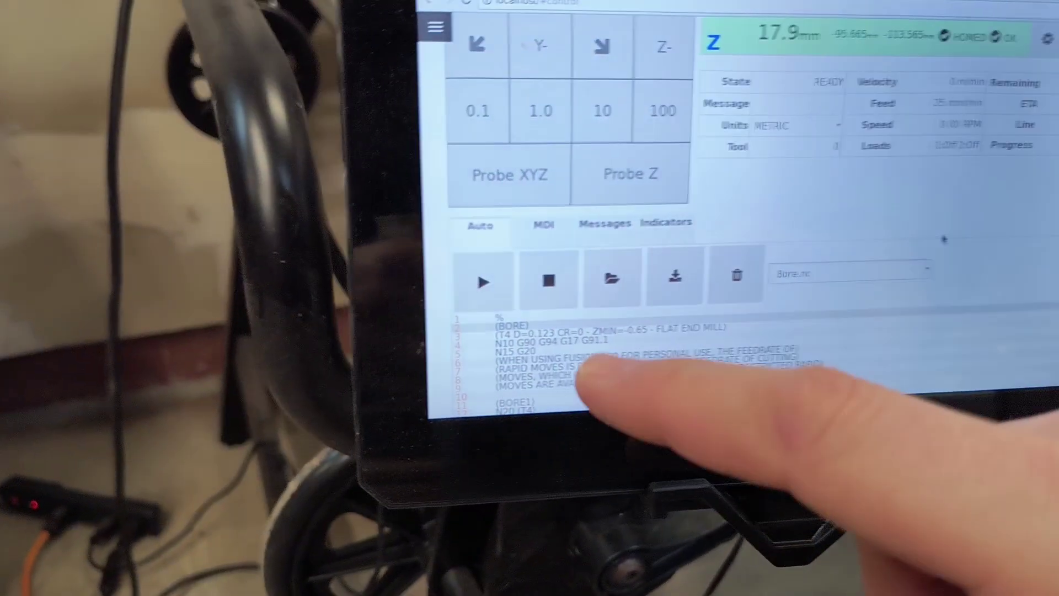
click(457, 389)
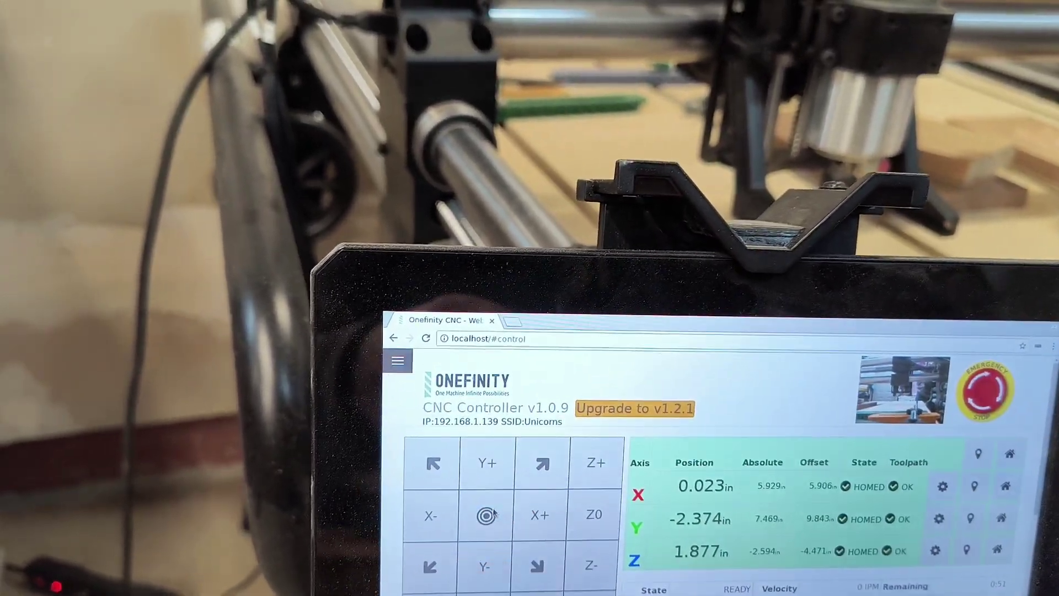
click(450, 474)
click(701, 510)
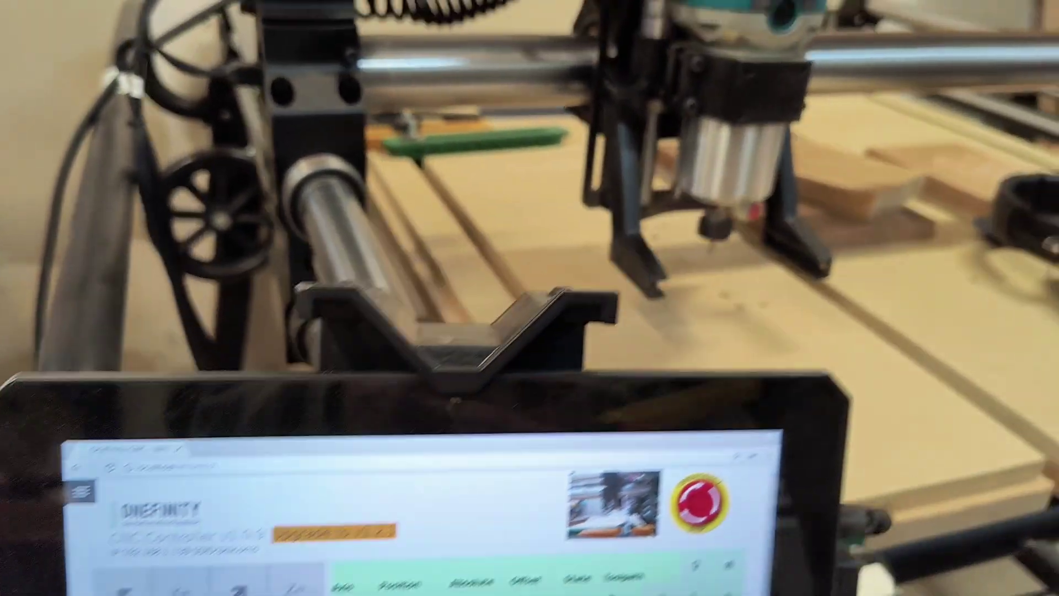